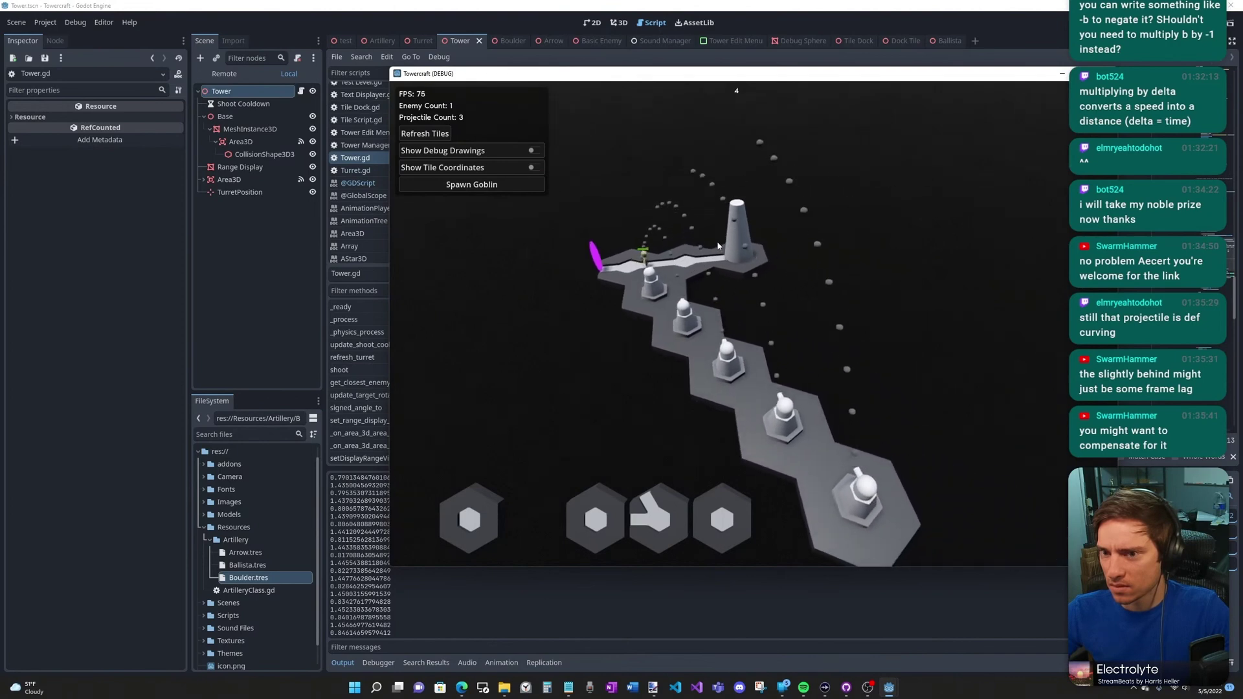
Examine the towers' projectile behaviour in the running game from closer and farther camera positions
key("s")
key("d")
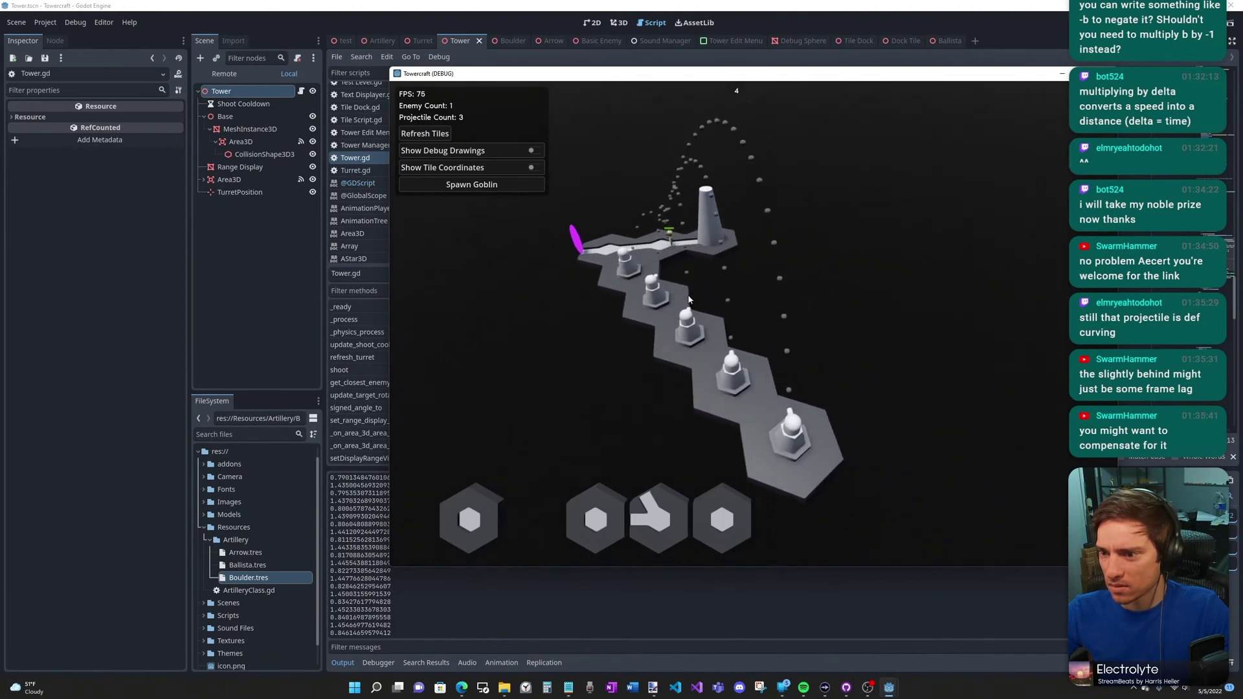
scroll(689, 299, "up", 5)
key("w")
key("s")
scroll(718, 332, "down", 5)
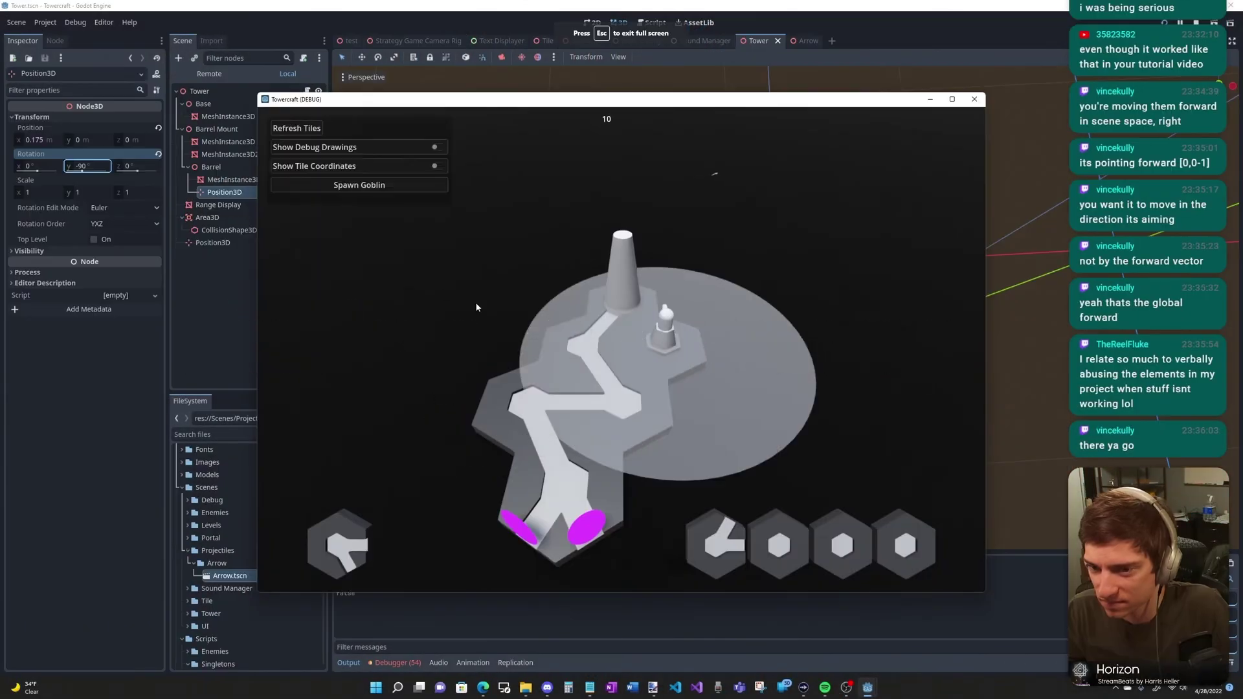
scroll(660, 437, "up", 5)
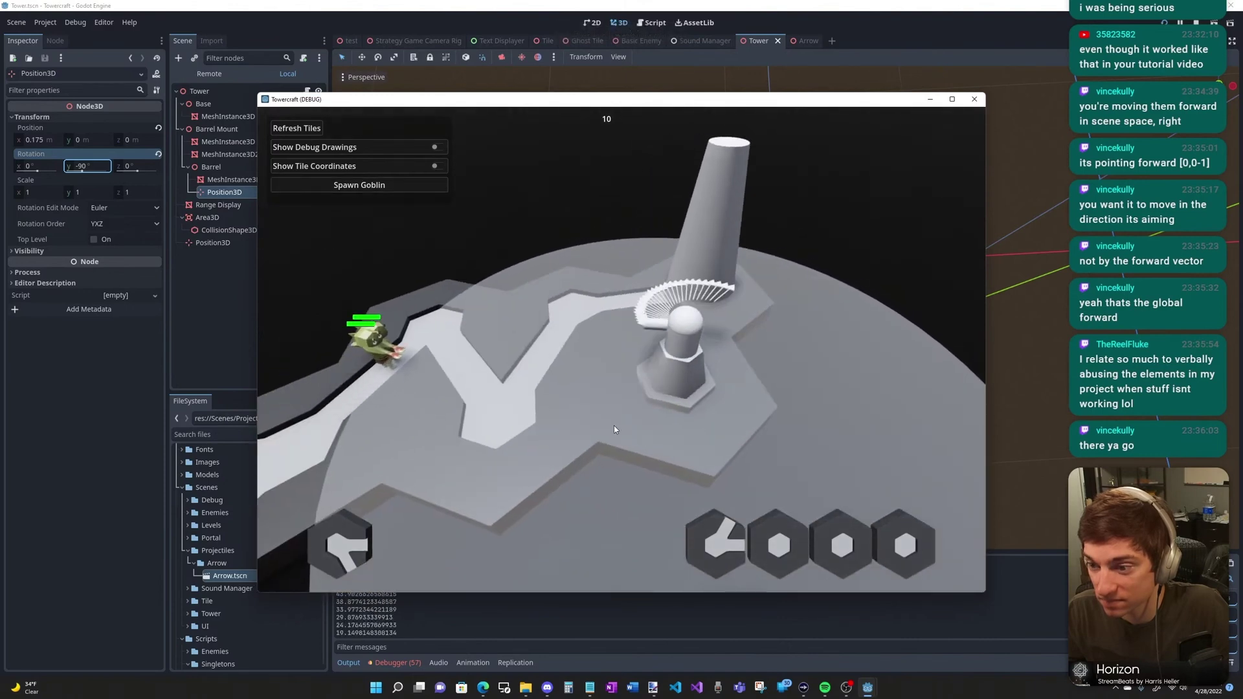
scroll(645, 417, "down", 3)
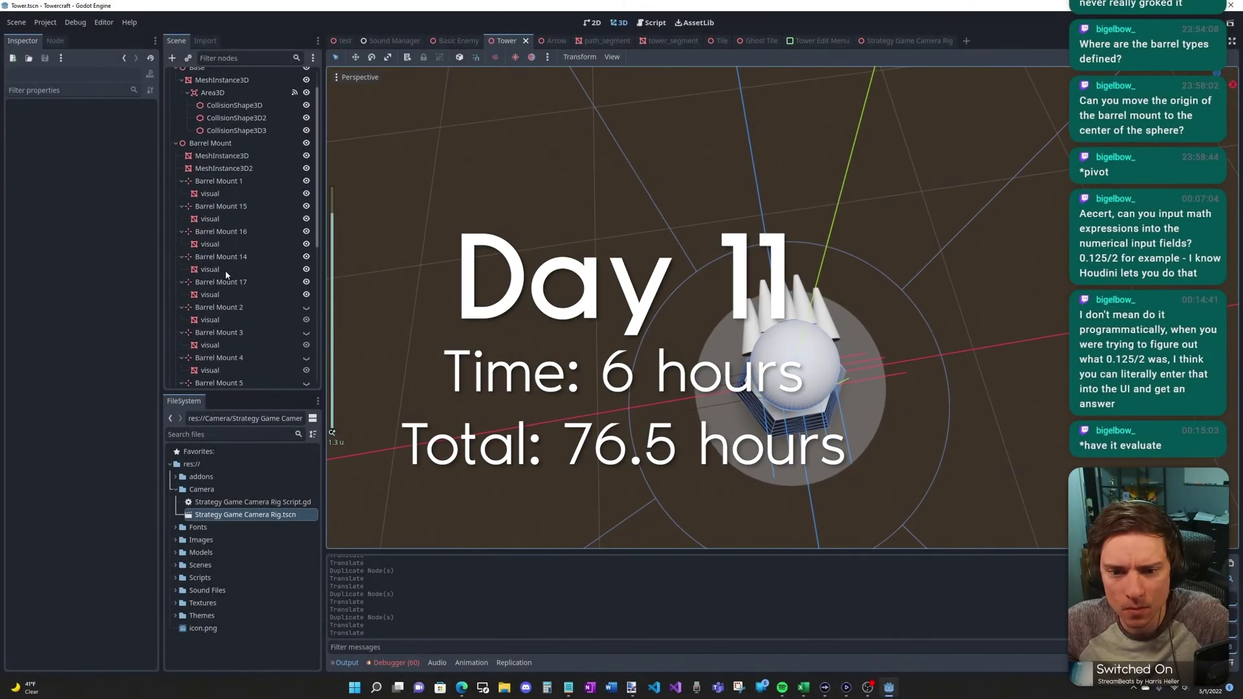
Make Barrel Mounts 2 through 13 visible in the Tower scene and inspect the complete barrel arrangement
scroll(283, 272, "down", 3)
left_click(250, 220)
scroll(285, 296, "down", 5)
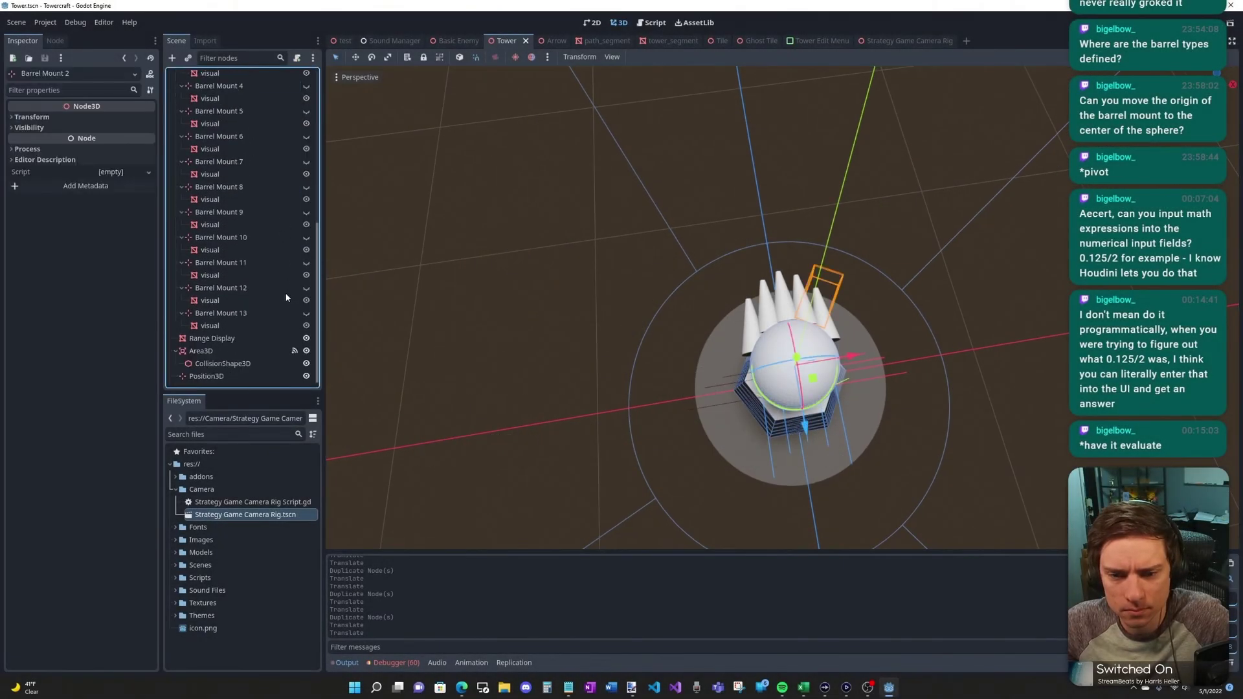
left_click(220, 326, "shift")
left_click(306, 315)
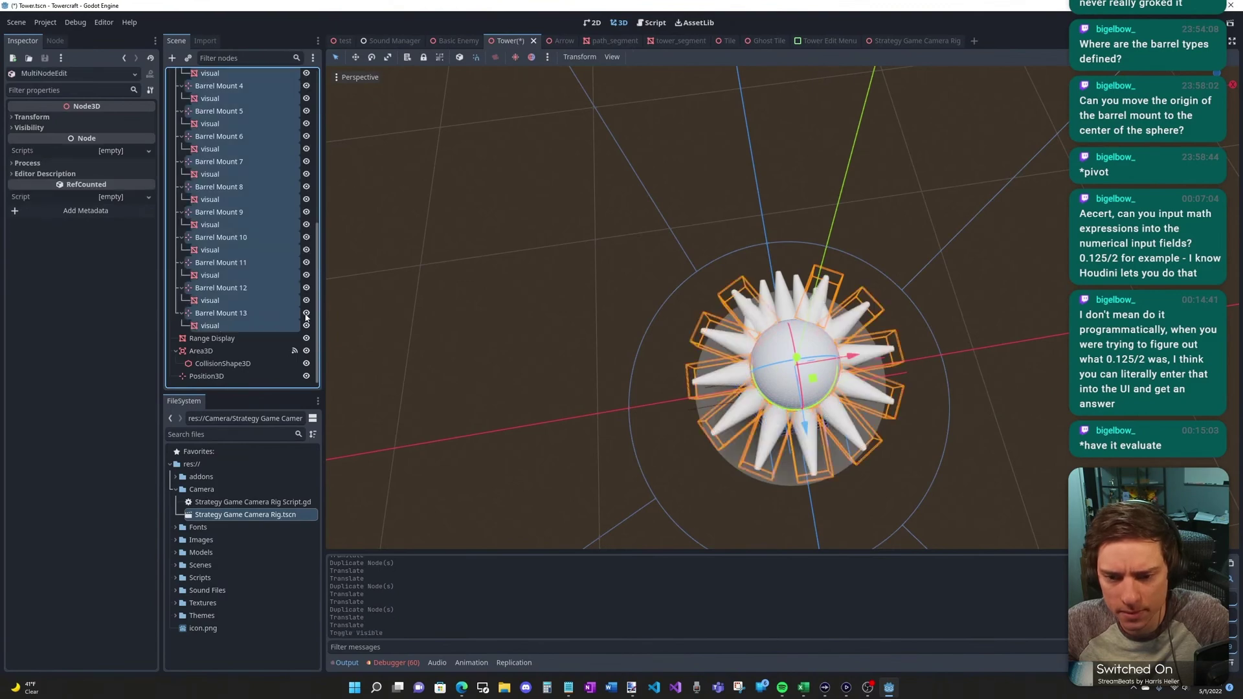
left_click(510, 316)
middle_click_drag(510, 316, 568, 358)
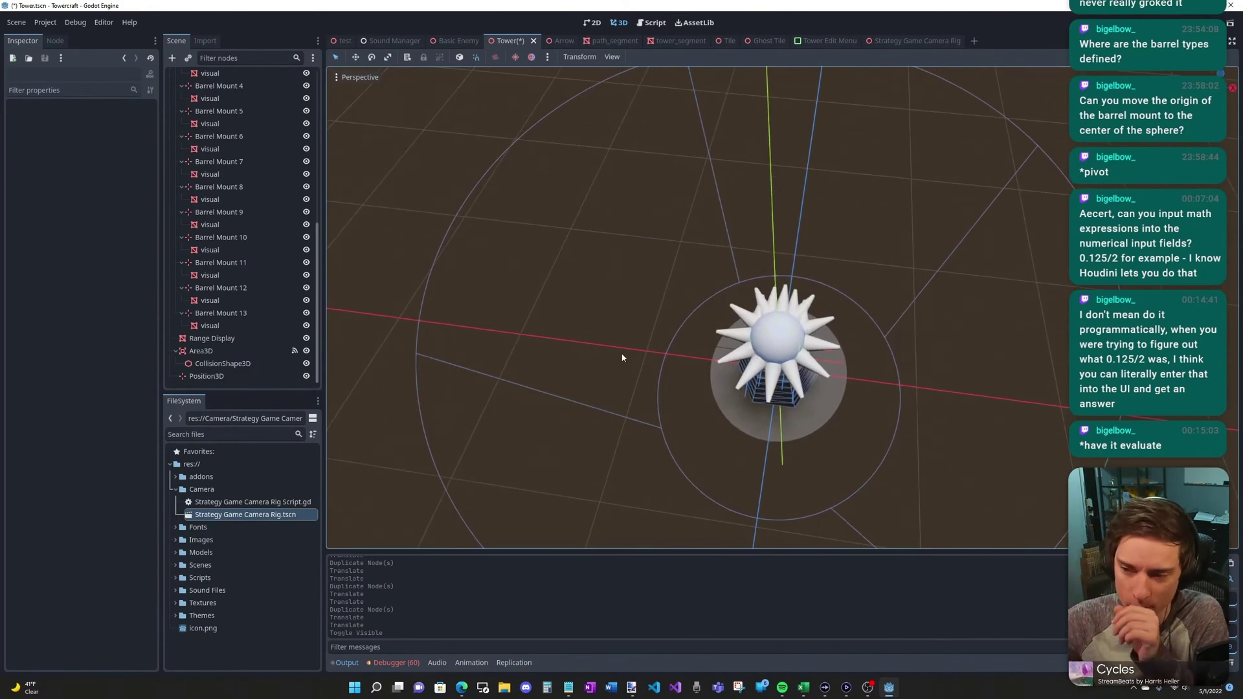
scroll(262, 300, "up", 5)
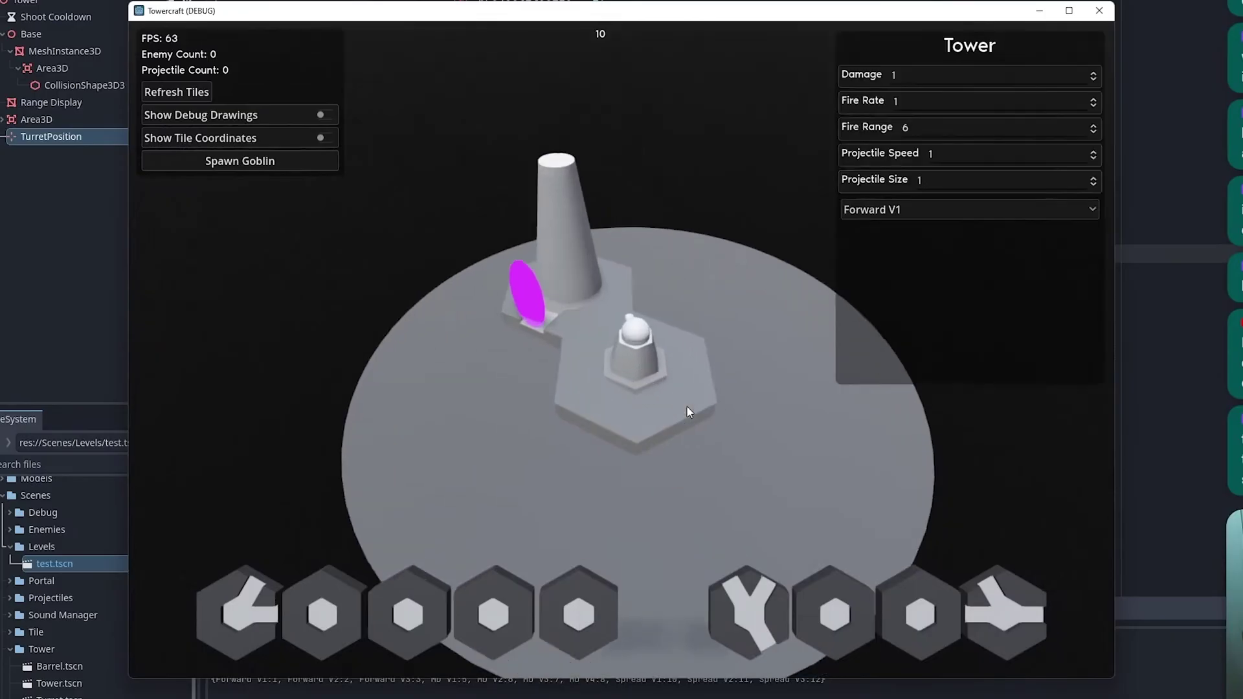
Try the Forward V2 and Forward V3 barrel configurations on the tower
scroll(686, 405, "up", 3)
left_click(890, 210)
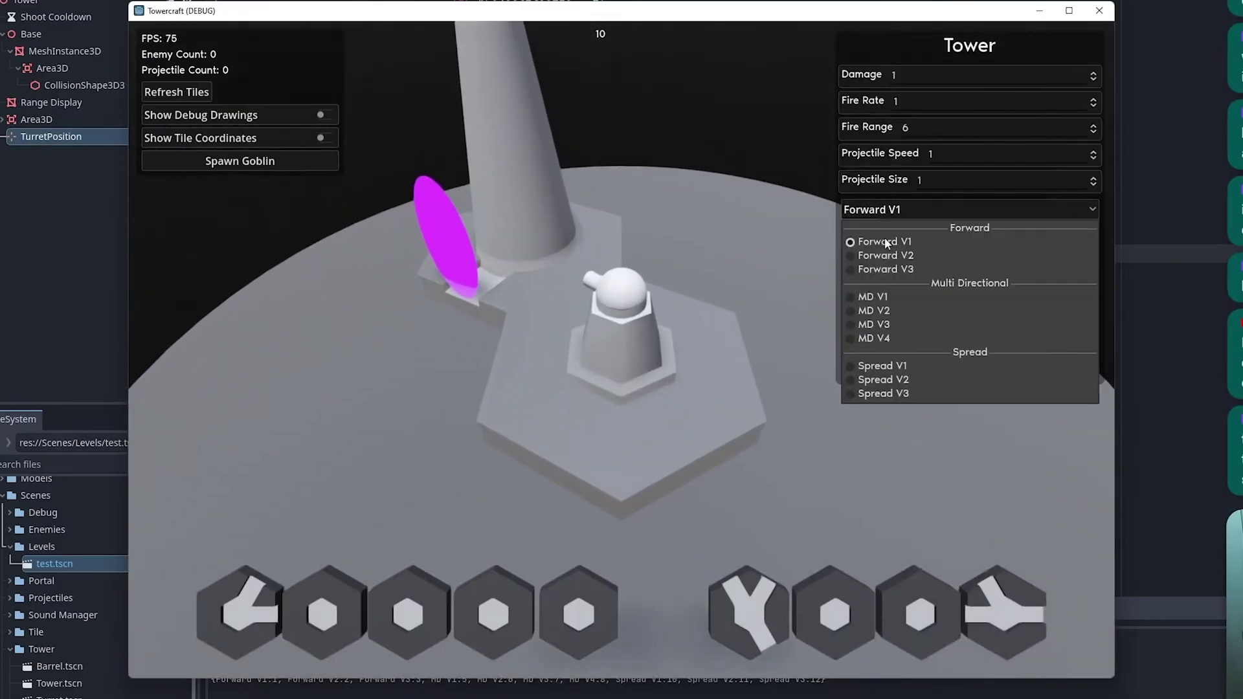
left_click(879, 257)
left_click(887, 212)
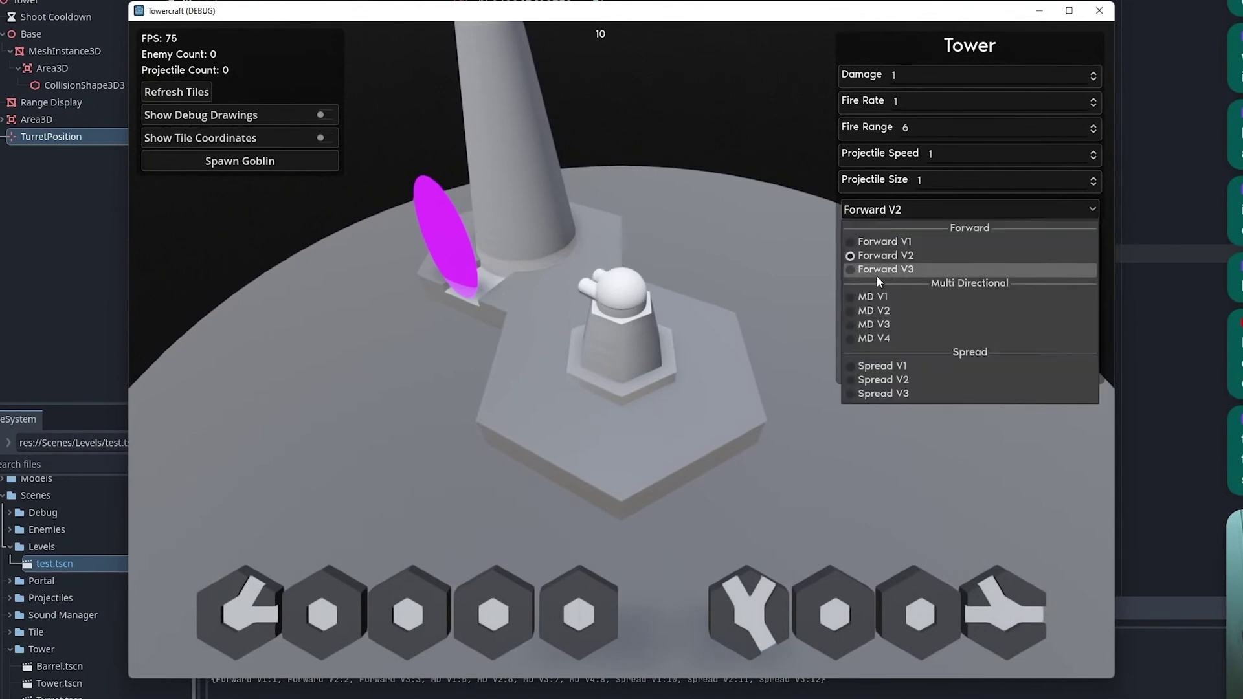
left_click(877, 270)
Switch the tower's barrel configuration through MD V1, MD V2, MD V3 and MD V4
left_click(884, 209)
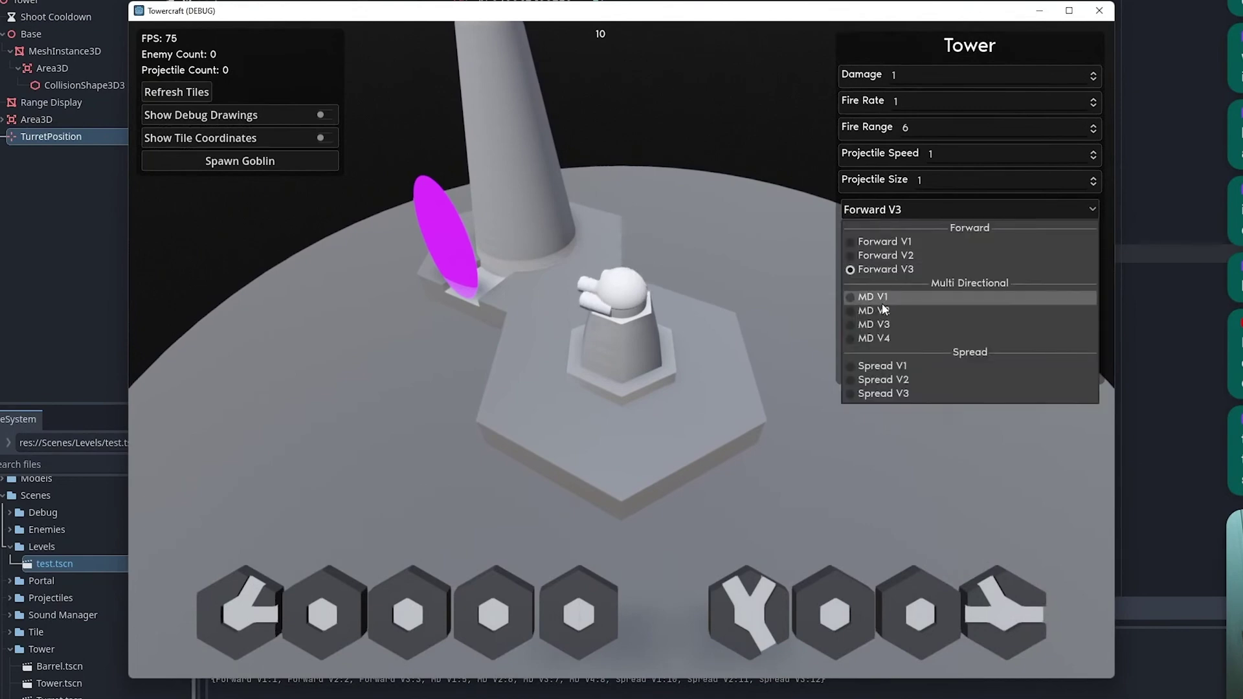
left_click(882, 297)
left_click(886, 209)
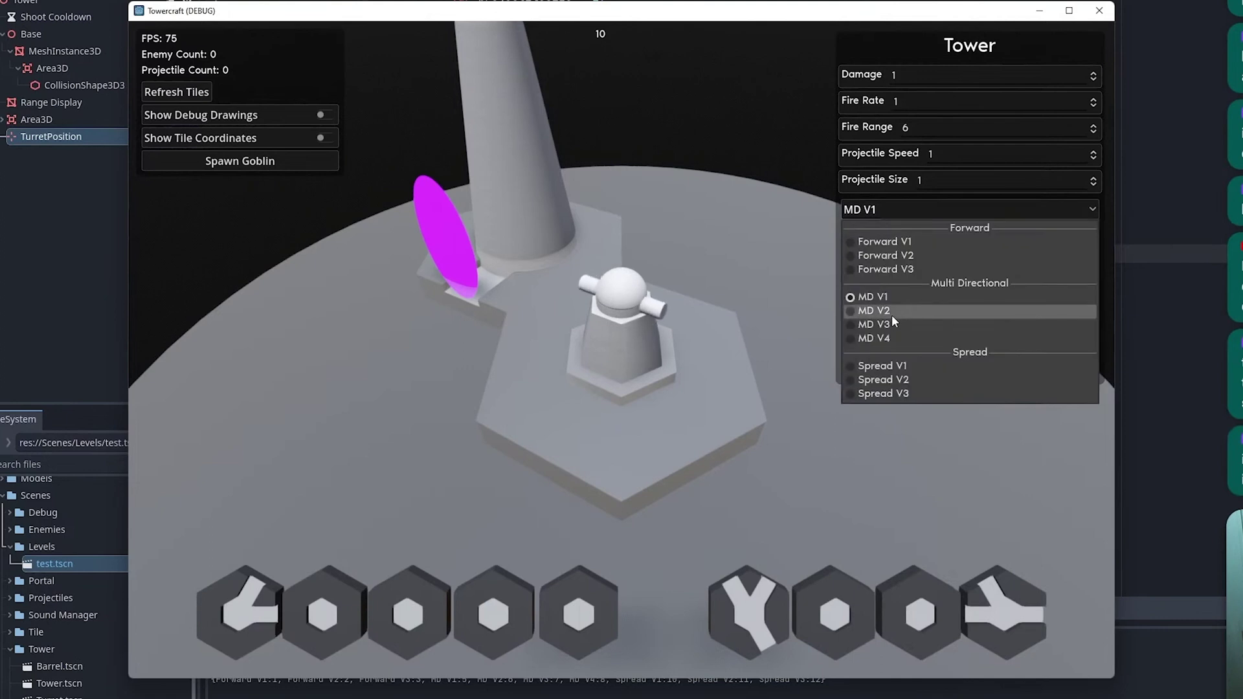
left_click(891, 312)
left_click(887, 212)
left_click(866, 326)
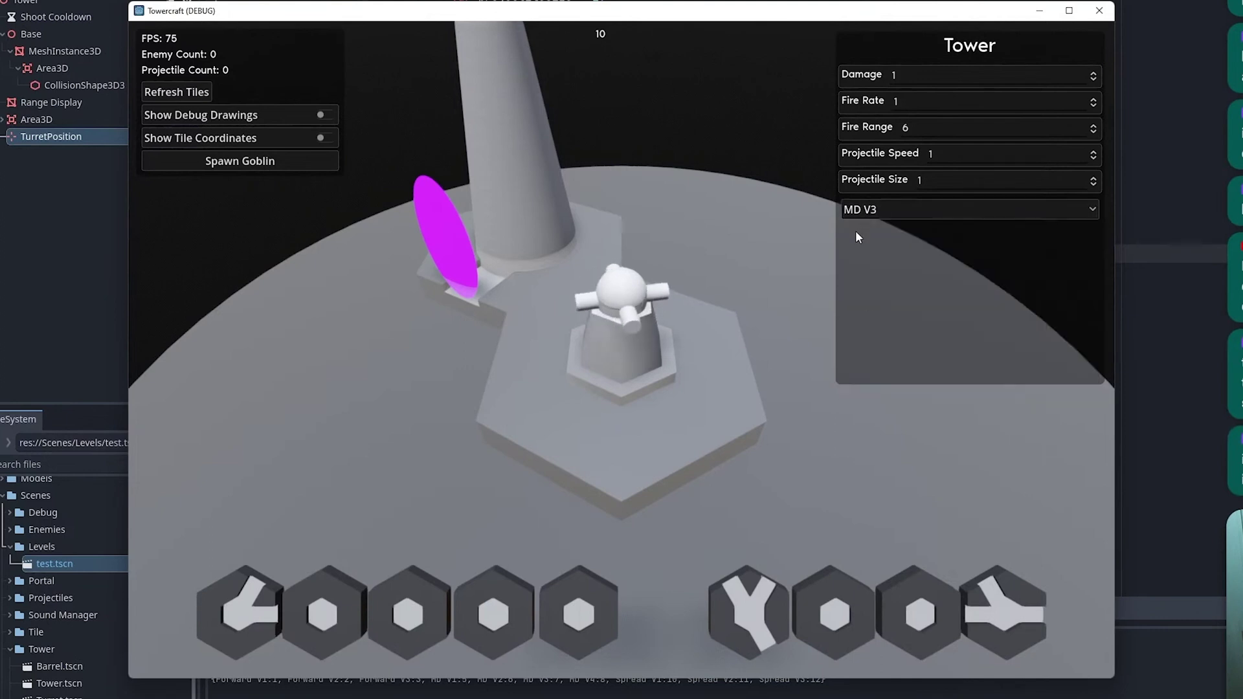
left_click(856, 209)
left_click(871, 339)
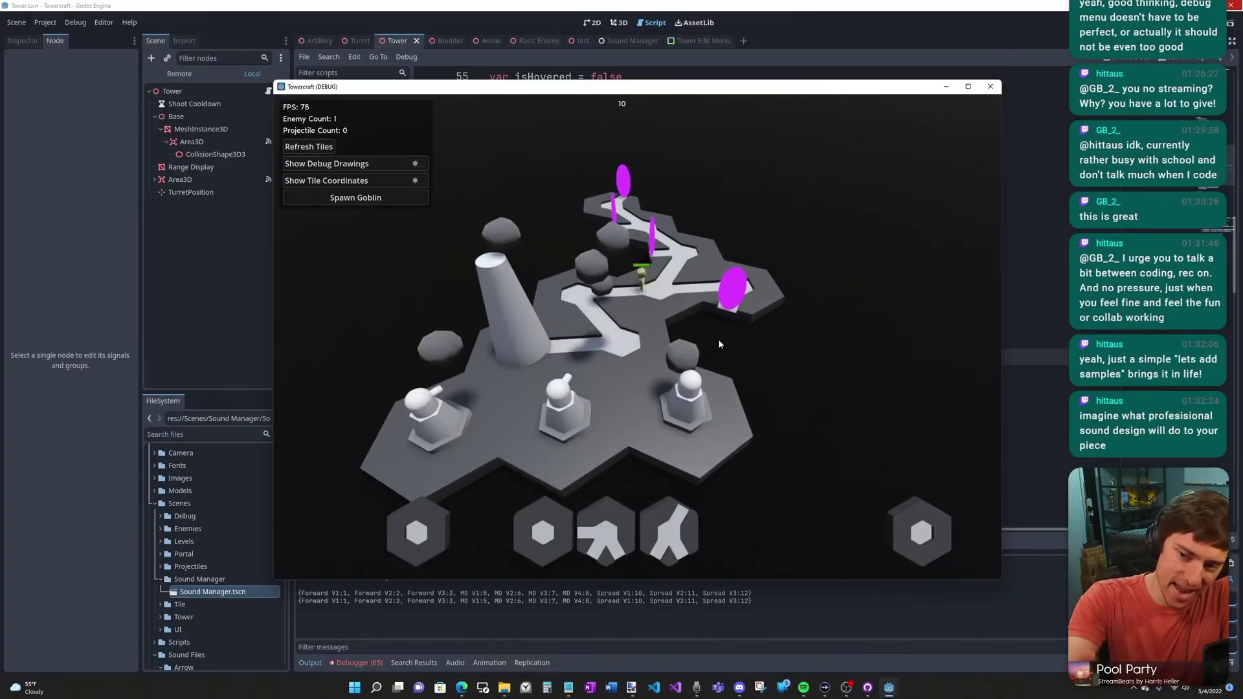
Examine how the towers launch boulders at goblins on the path from several camera angles
scroll(718, 344, "down", 1)
middle_click_drag(761, 314, 627, 330)
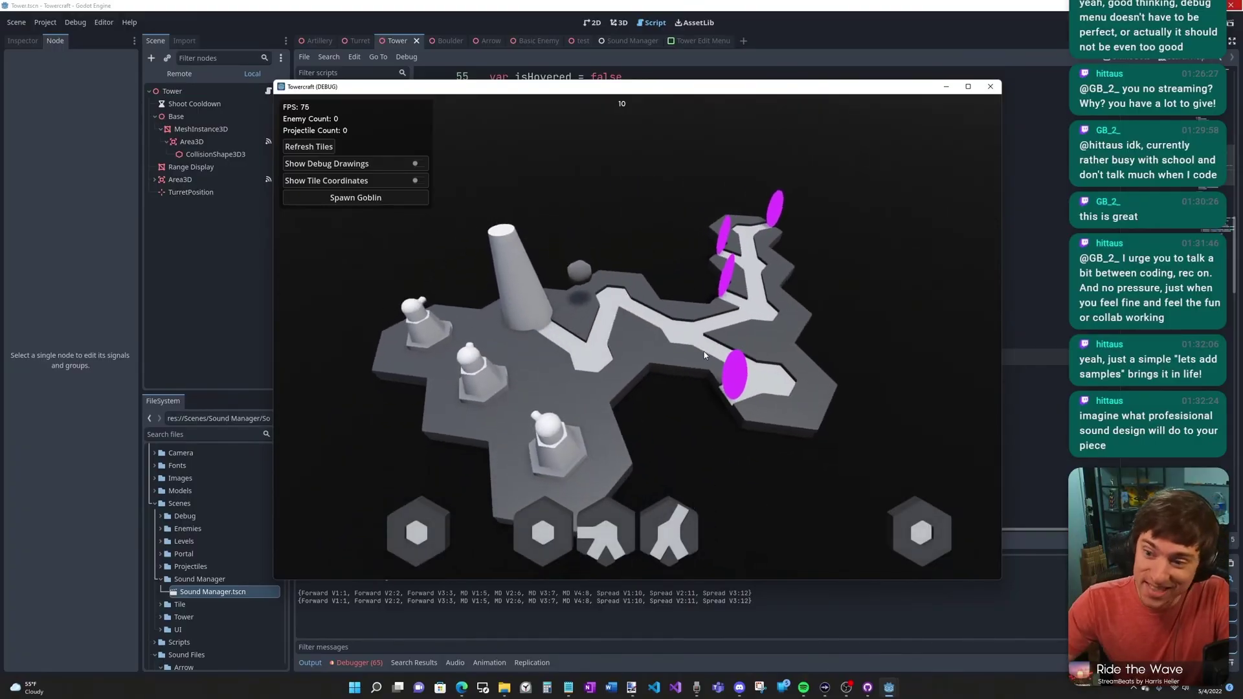
scroll(521, 287, "down", 2)
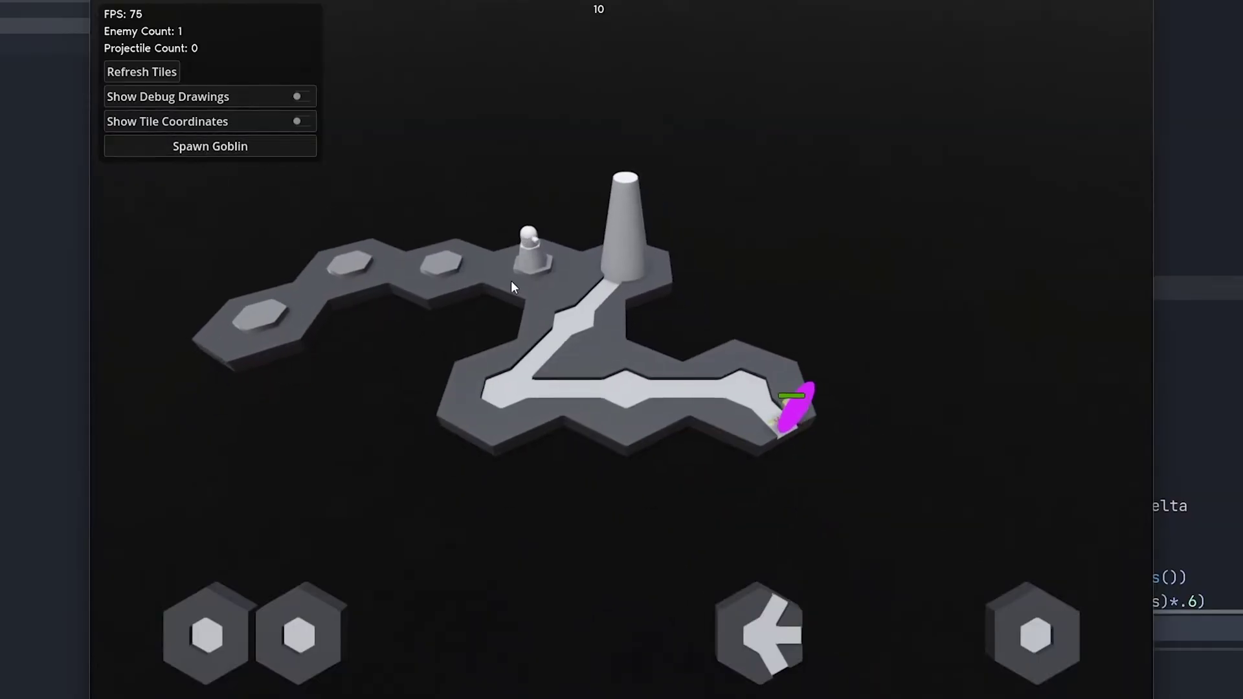
middle_click_drag(511, 281, 592, 330)
key("a")
scroll(592, 349, "down", 2)
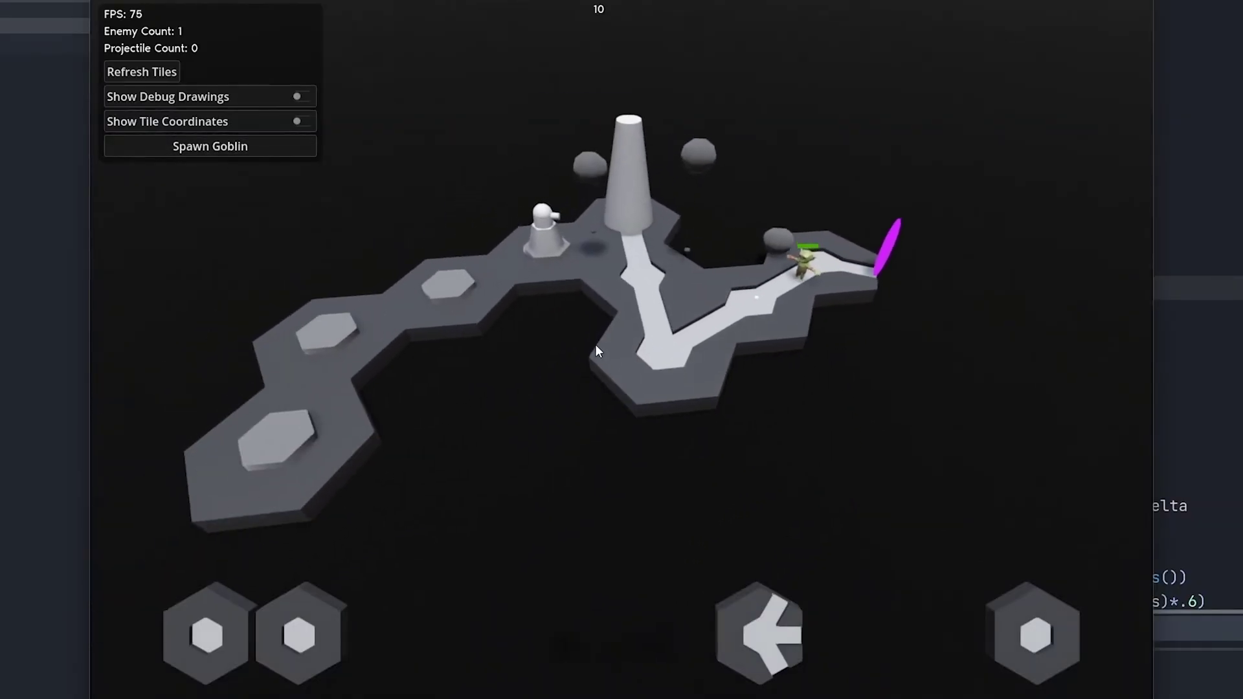
scroll(587, 342, "up", 1)
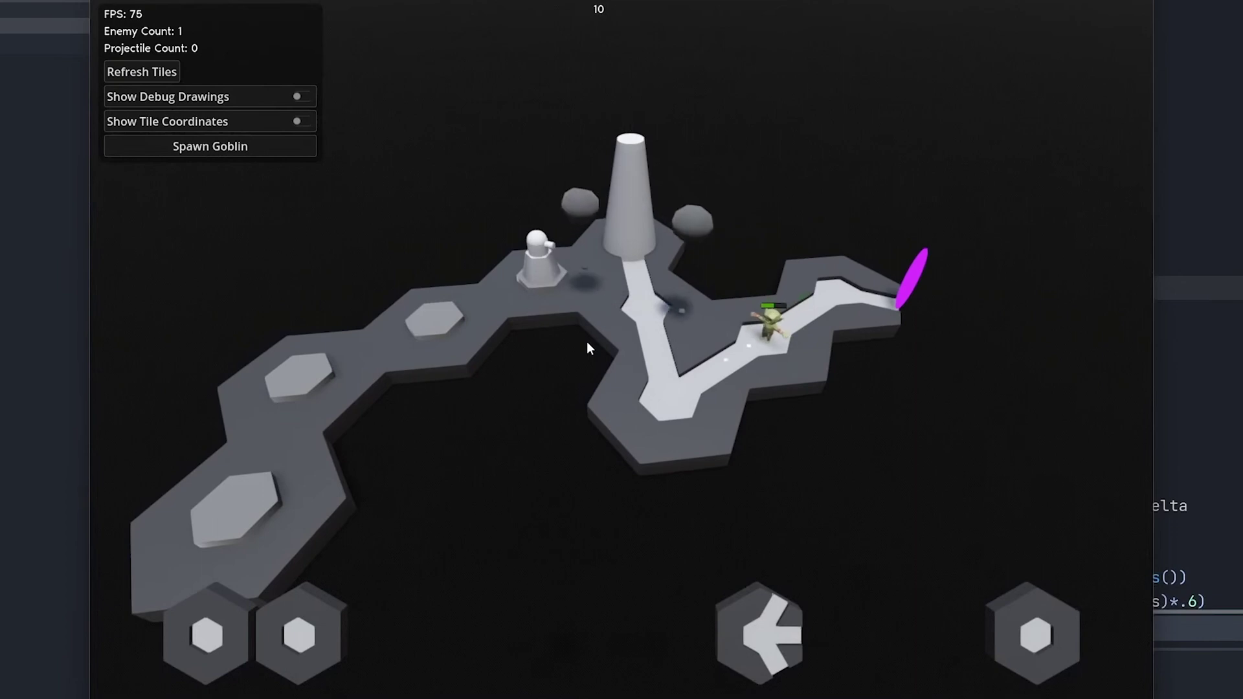
middle_click_drag(587, 340, 674, 340)
key("e")
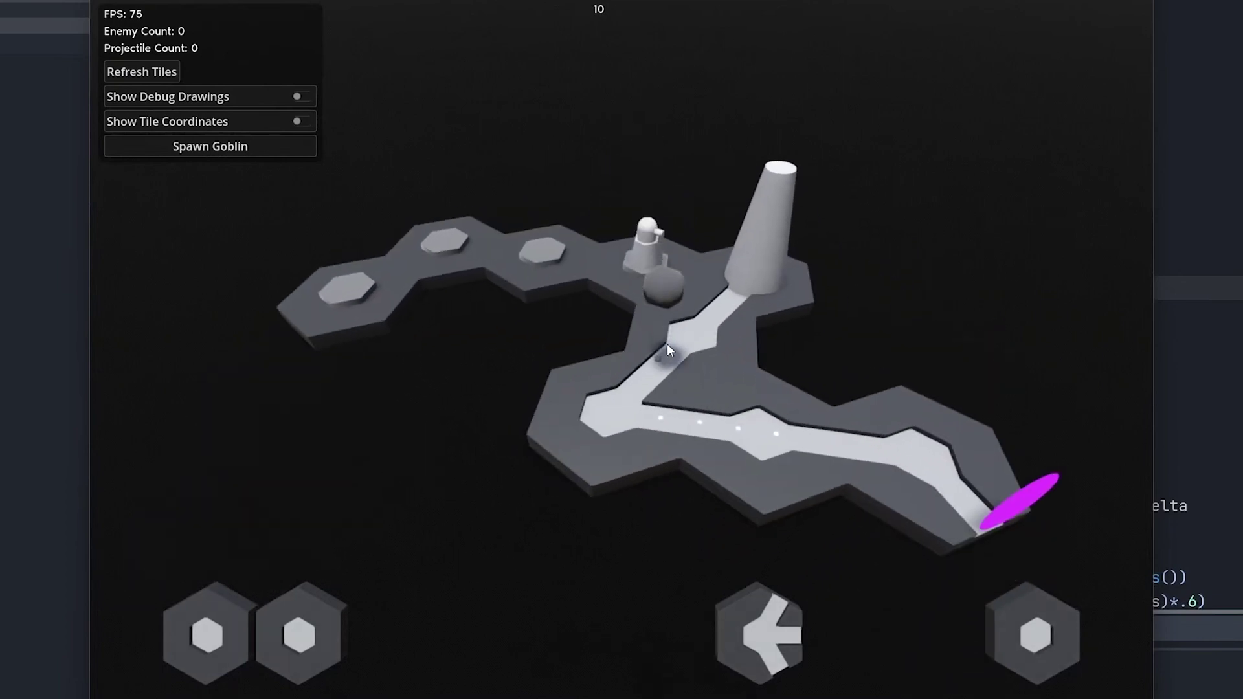
Build a second tower on the free foundation beside the first and spawn a goblin to test both
key("e")
key("a")
key("s")
left_click(262, 151)
key("d")
middle_click_drag(519, 222, 582, 299)
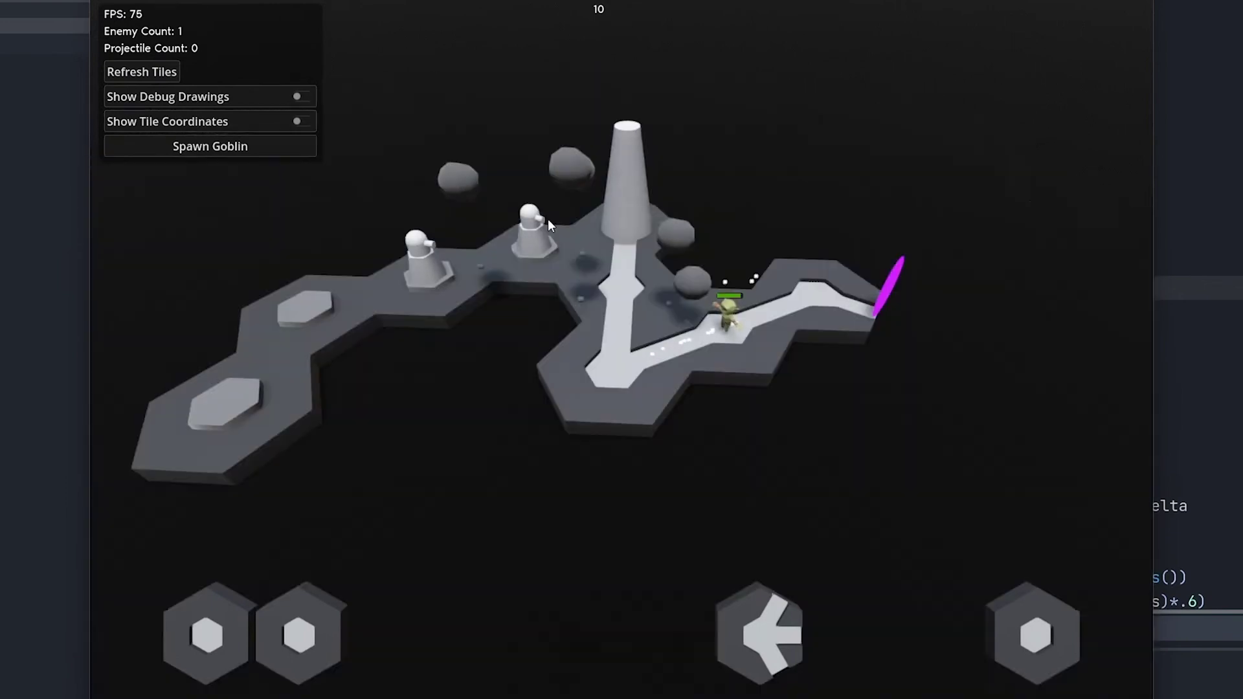
middle_click_drag(547, 218, 712, 511)
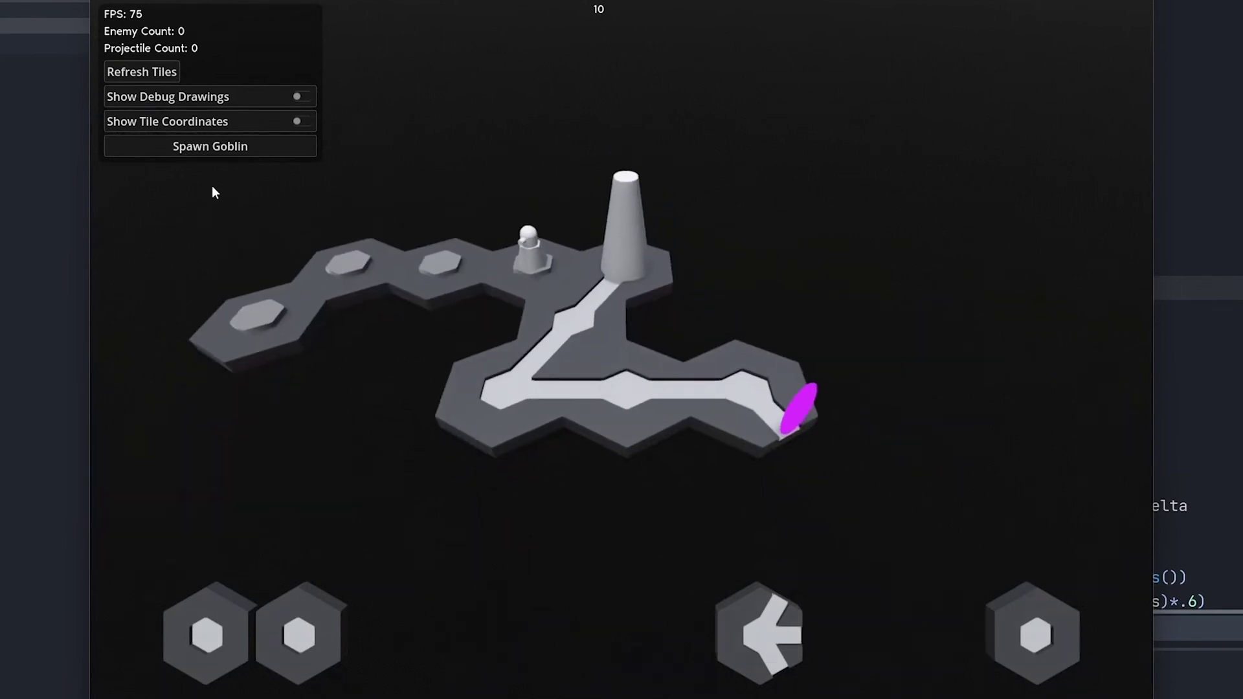
Spawn a goblin to test the single boulder tower and follow its shots along the path
left_click(210, 148)
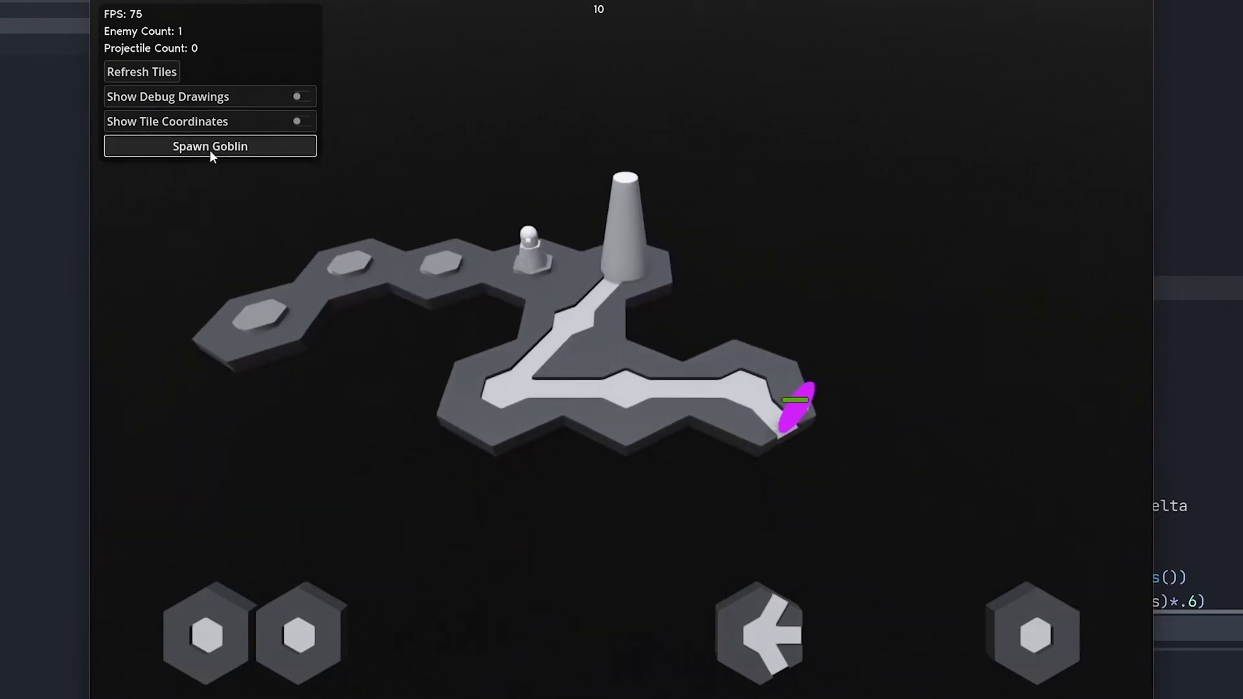
middle_click_drag(210, 150, 589, 330)
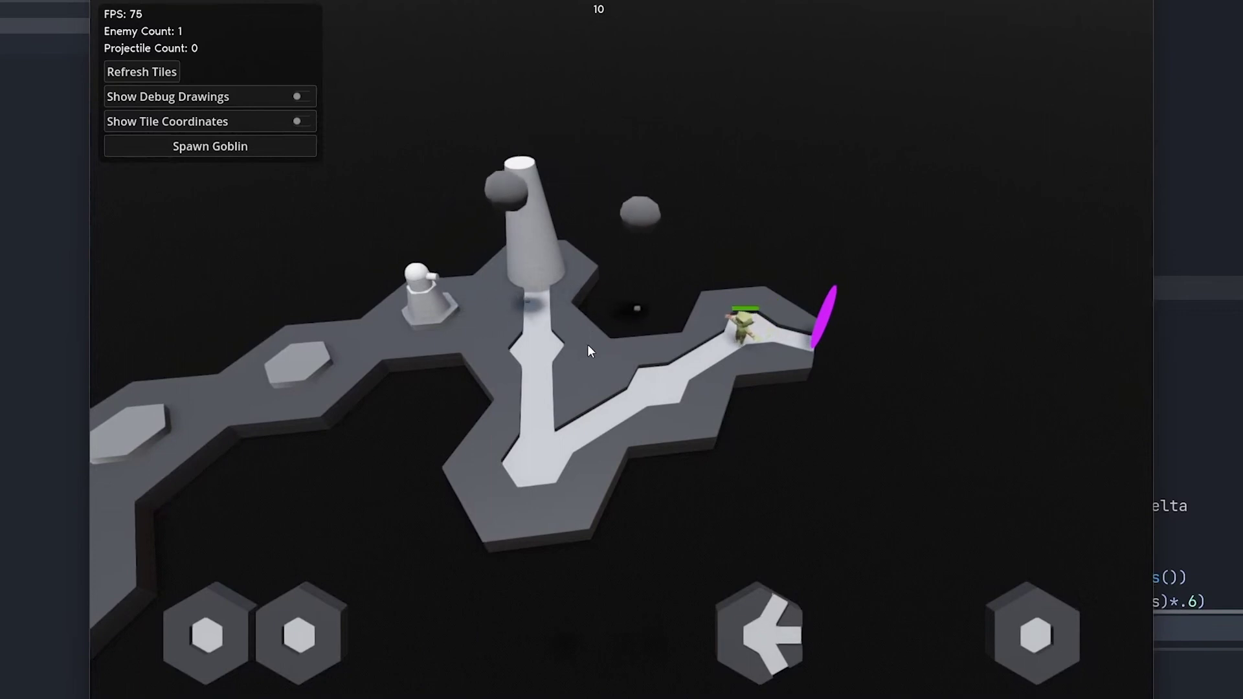
key("s")
key("a")
key("w")
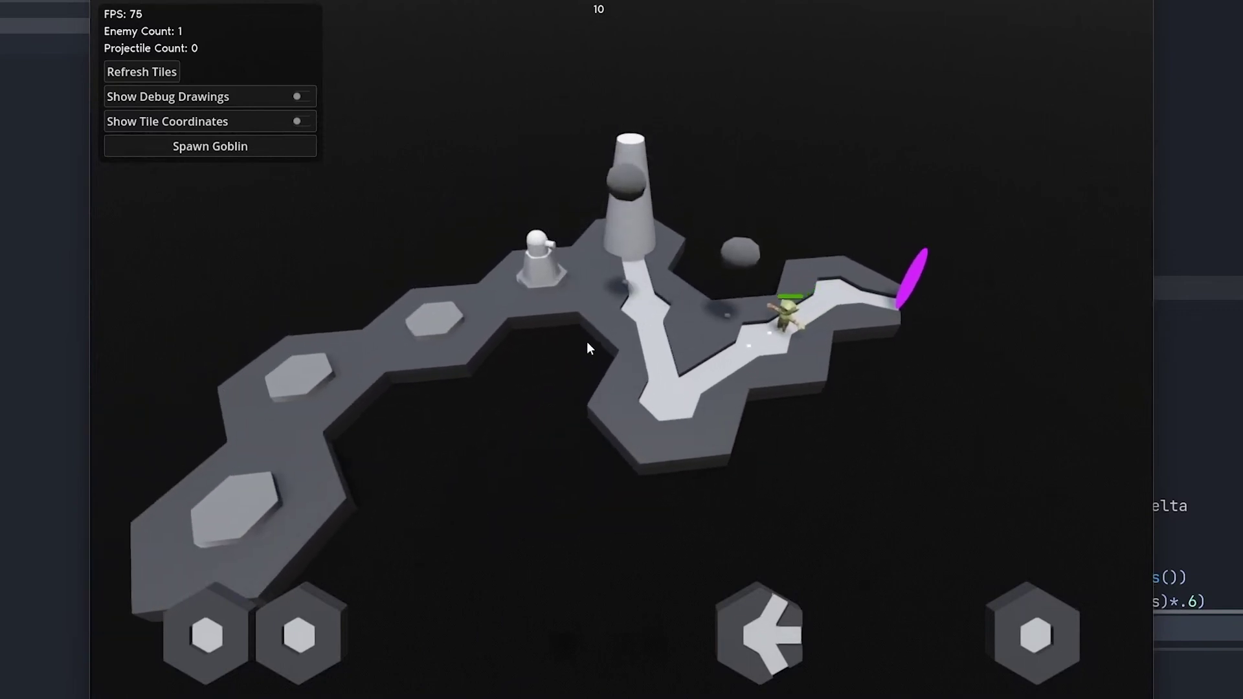
Add a tower on the foundation next to the existing one and spawn a goblin against the pair
middle_click_drag(586, 342, 672, 341)
key("a")
key("w")
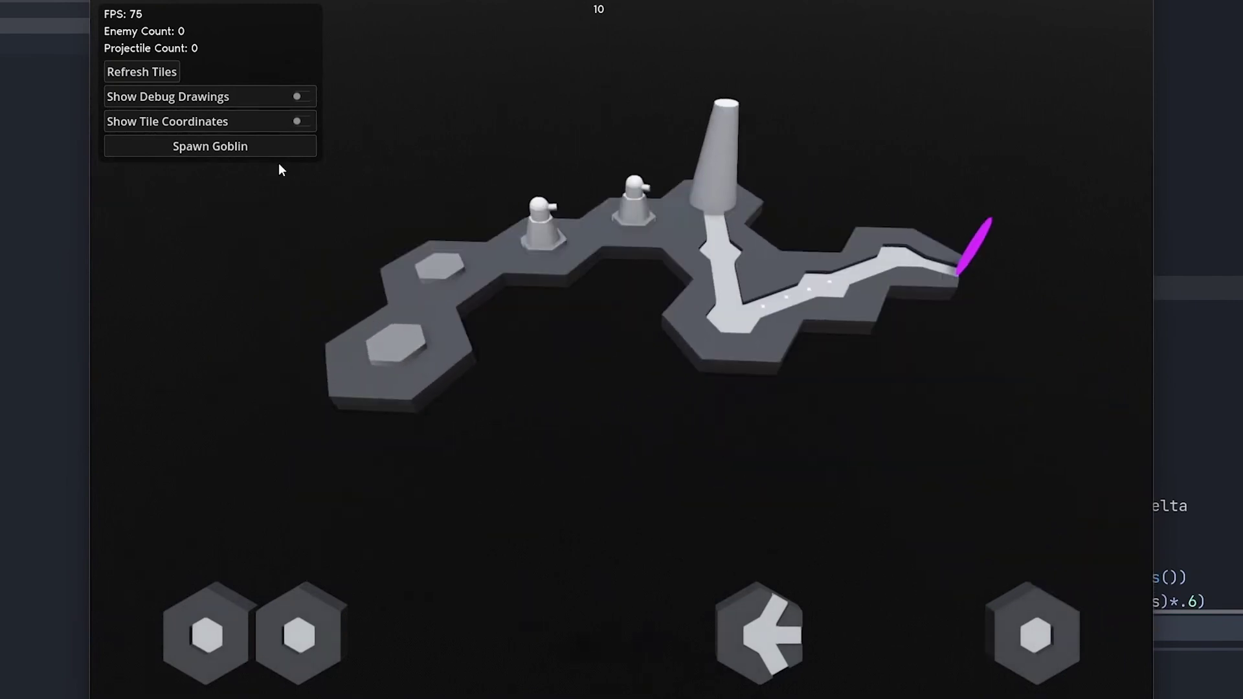
left_click(279, 149)
middle_click_drag(279, 149, 581, 286)
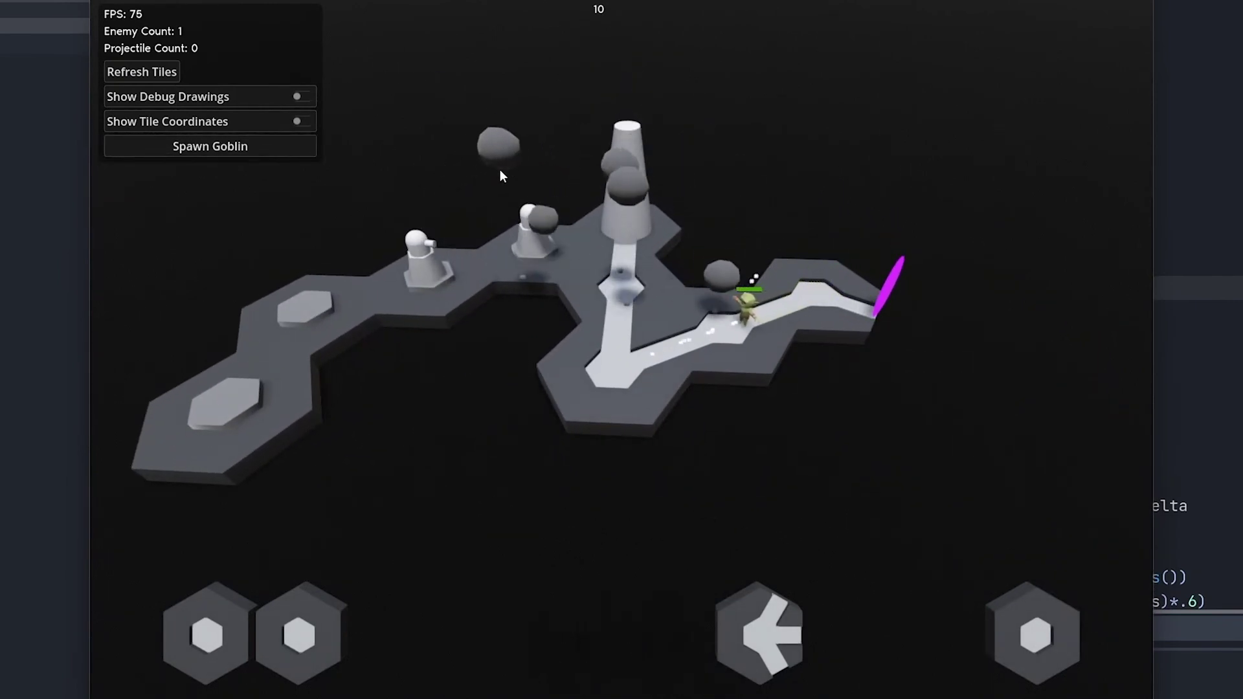
key("w")
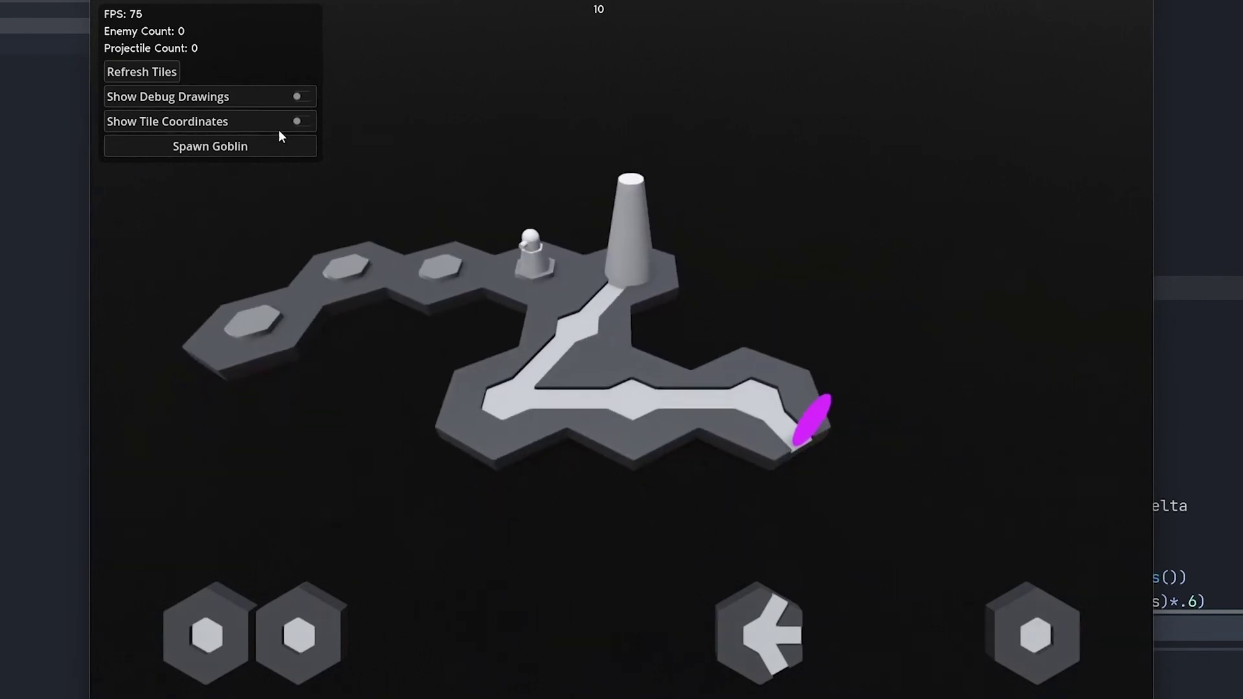
Spawn a goblin against the lone tower and observe its boulder trajectories
left_click(203, 150)
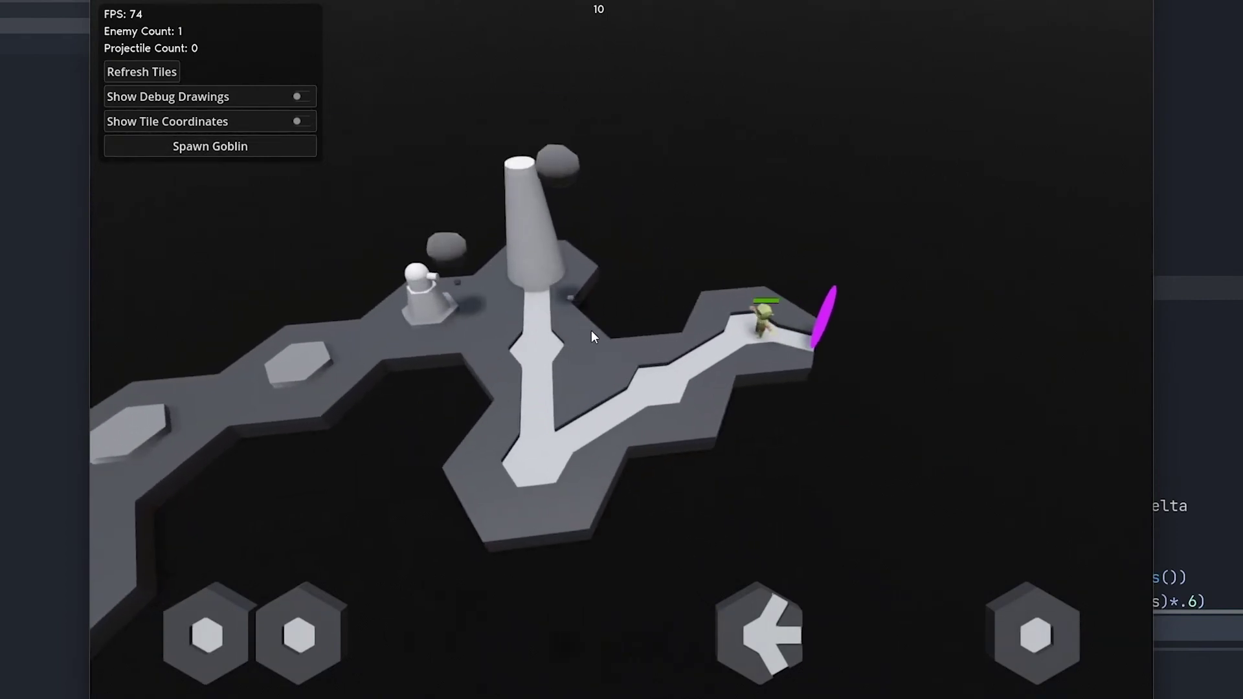
key("a")
key("s")
key("w")
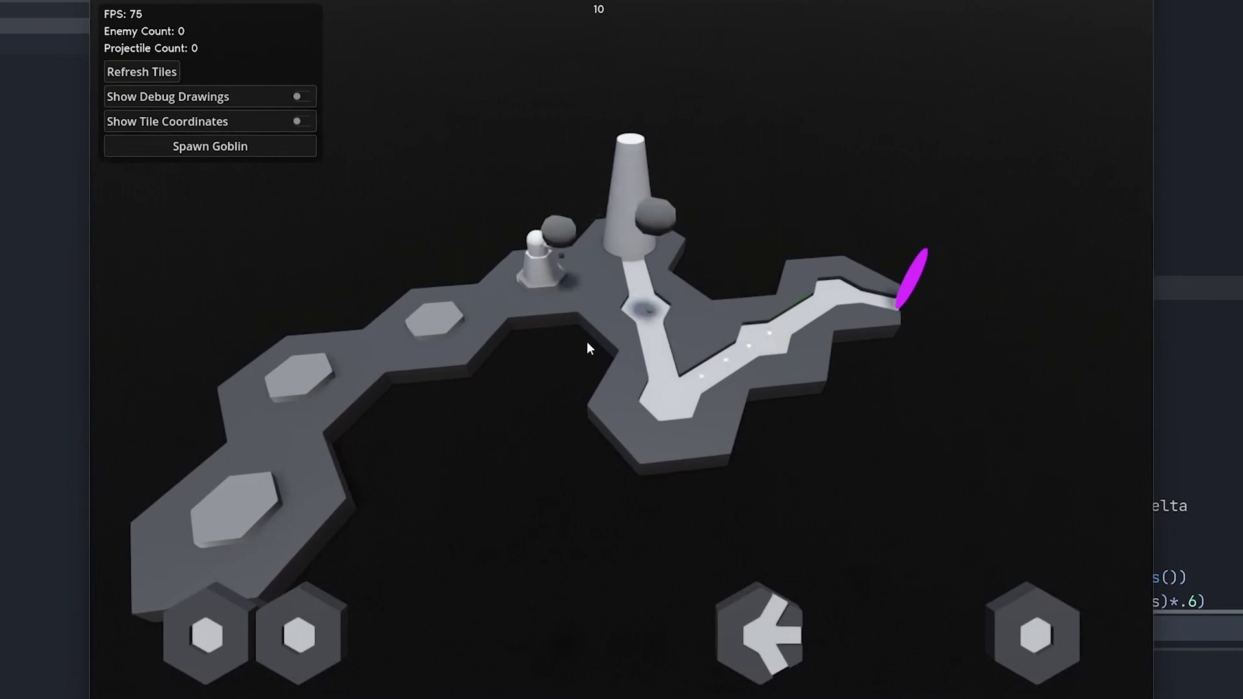
Place a second tower on the nearest empty foundation and spawn another goblin to observe the combined boulder fire
middle_click_drag(587, 341, 570, 309)
key("w")
key("a")
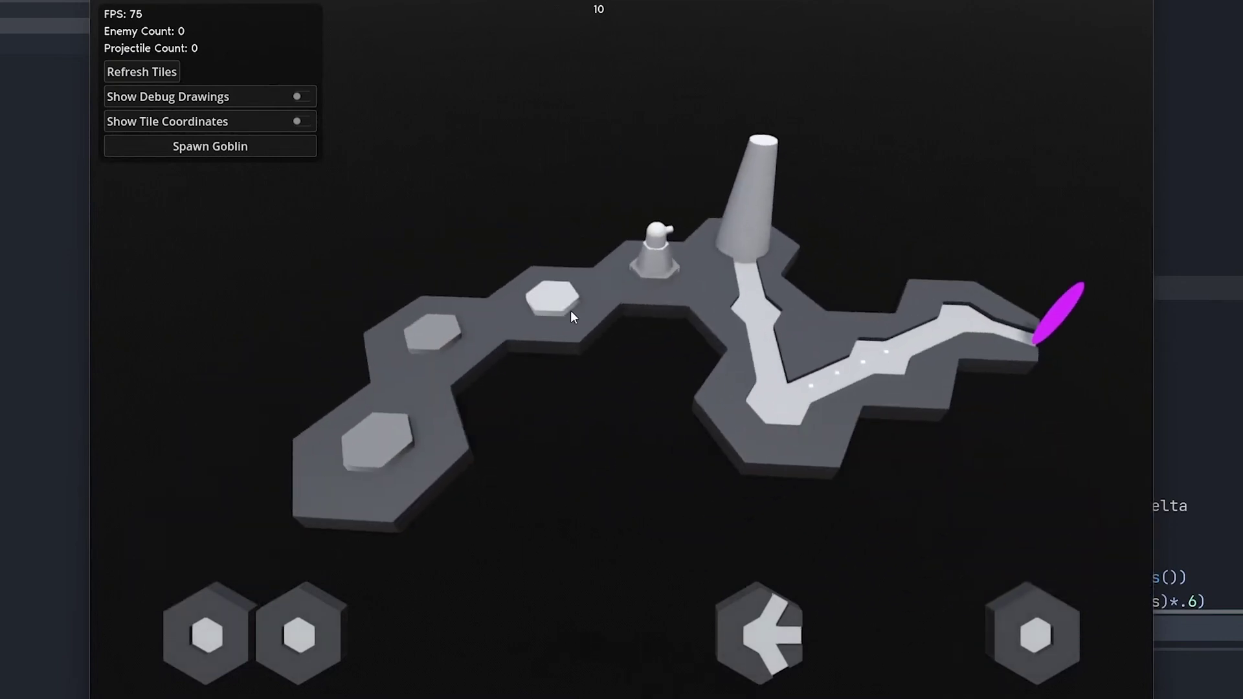
left_click(569, 309)
key("s")
left_click(262, 149)
key("d")
key("w")
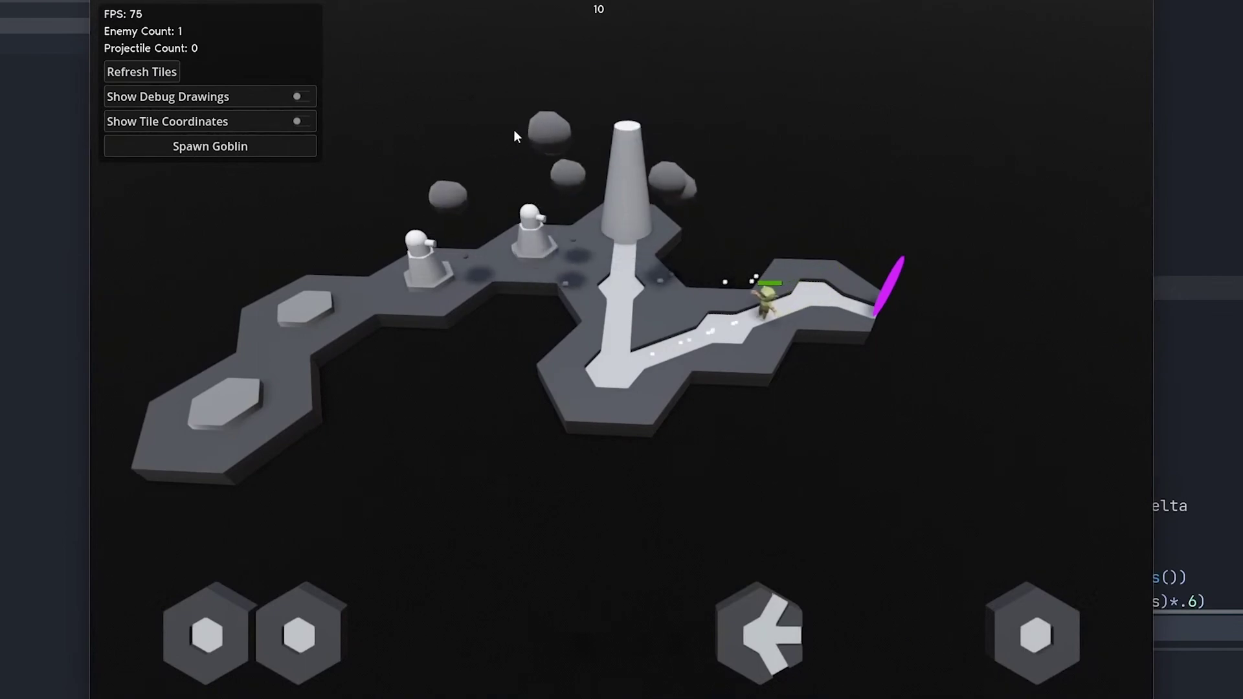
middle_click_drag(496, 225, 669, 513)
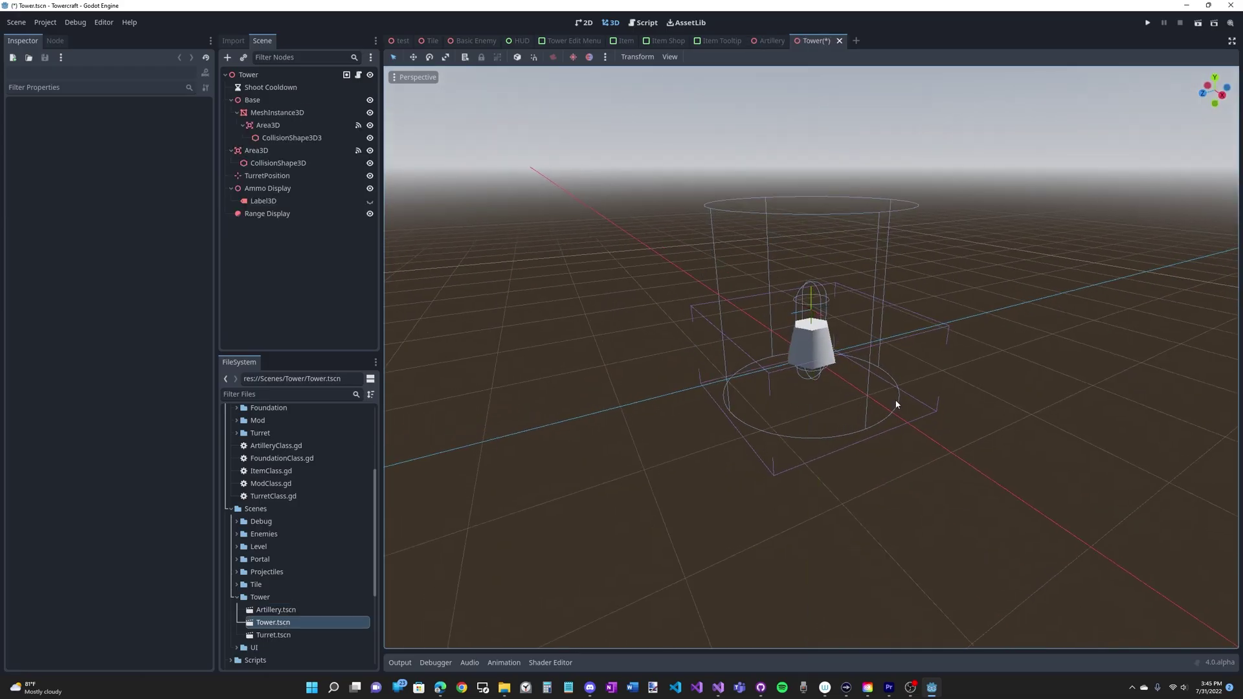
Open the placed tower's details and examine the descriptions of its equipped artillery and turret
middle_click_drag(895, 404, 808, 409)
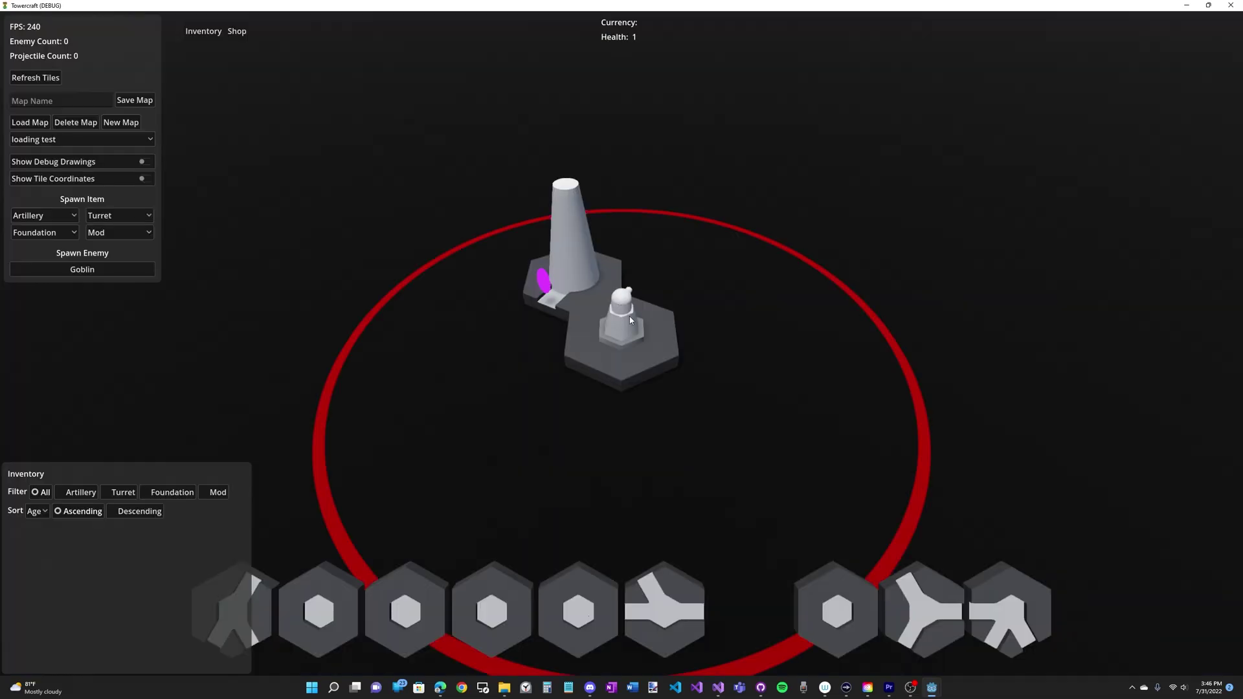
left_click(629, 315)
mouse_move(1131, 212)
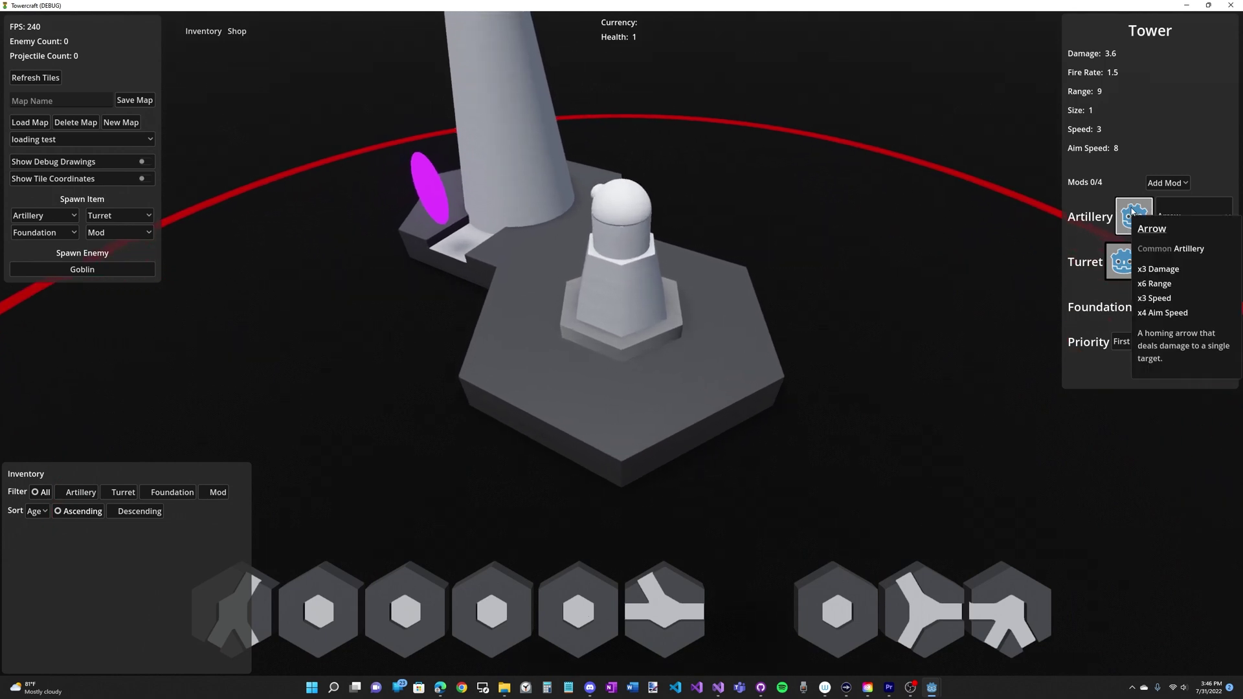
mouse_move(1120, 261)
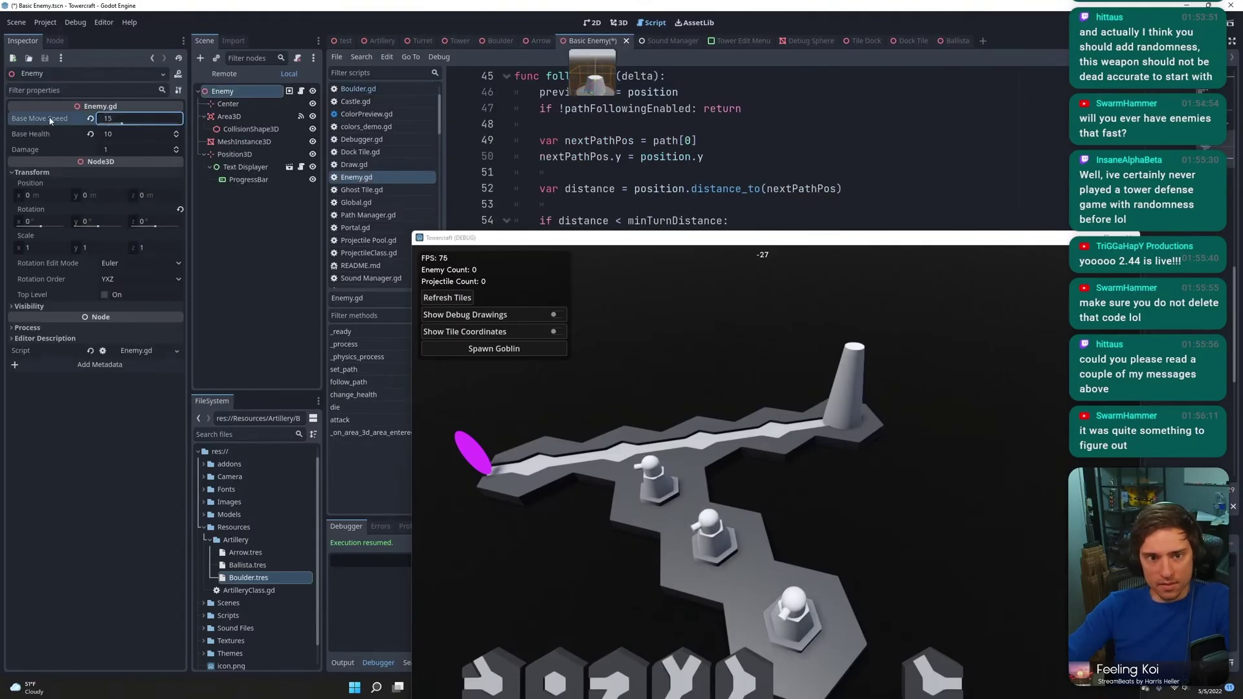
Maximize the game window and spawn a goblin to observe the boulder fire of the three towers
double_click(627, 241)
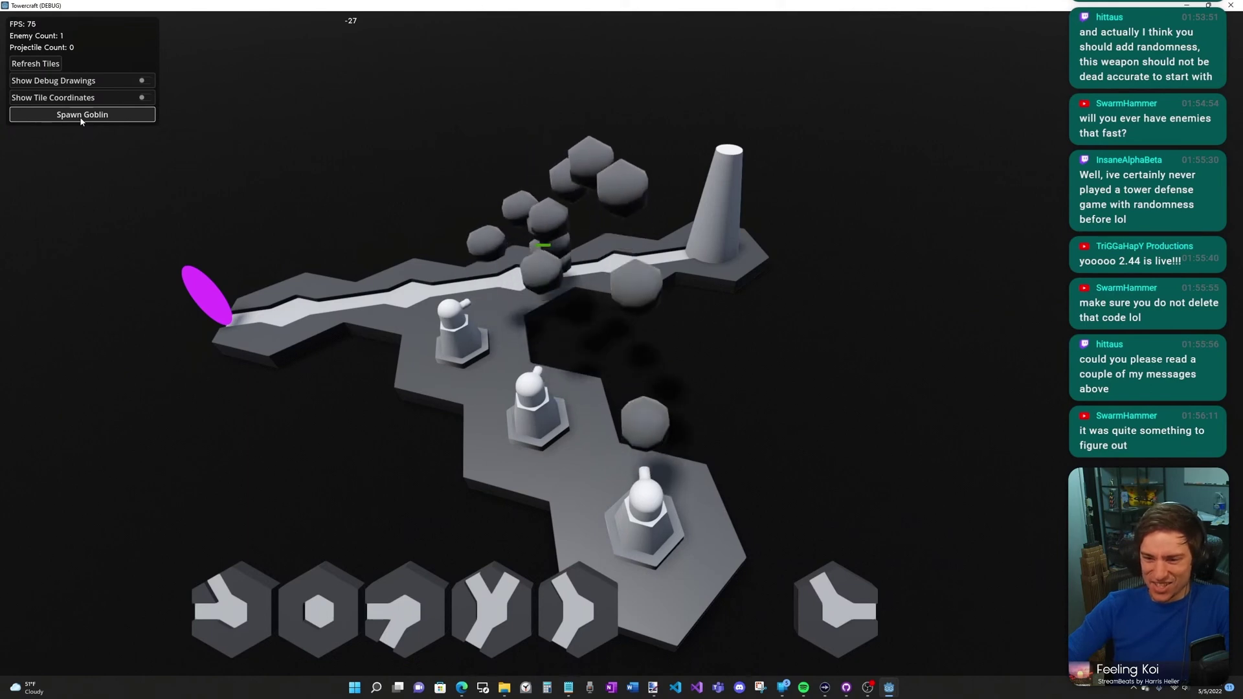
middle_click_drag(674, 342, 720, 349)
scroll(696, 338, "down", 5)
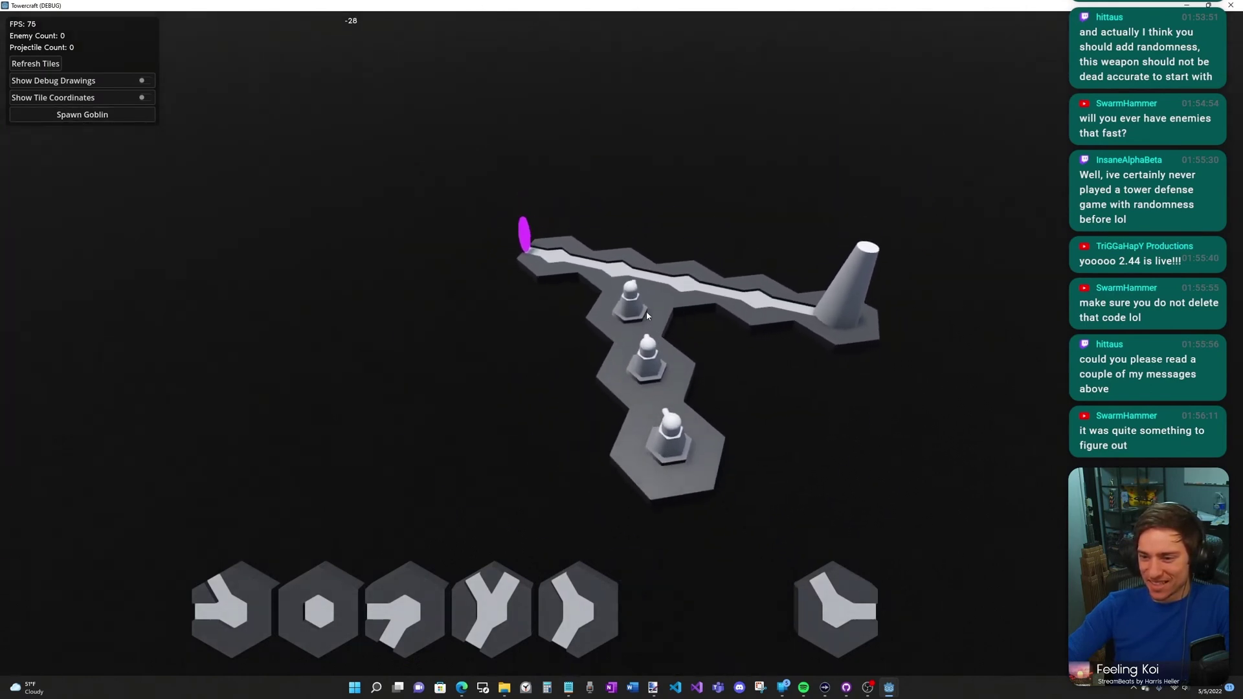
Spawn a long line of goblins against the three towers and observe the boulders along the path
left_click(634, 301)
left_click(766, 367)
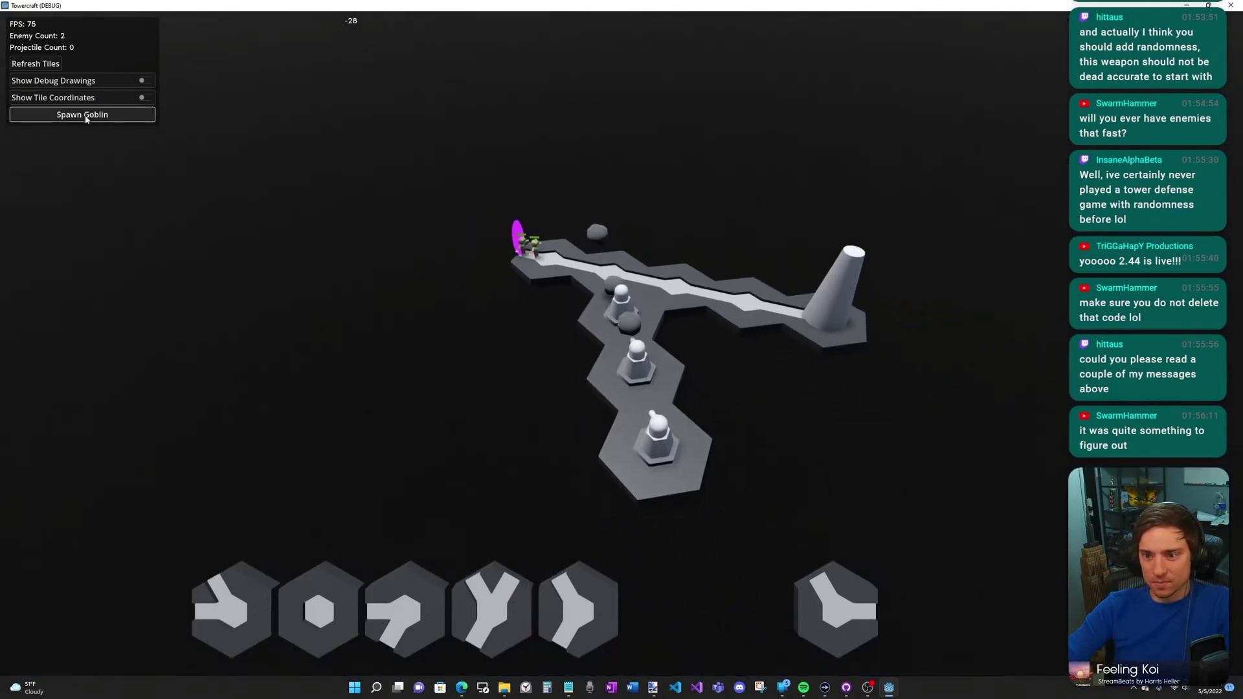
left_click(86, 118)
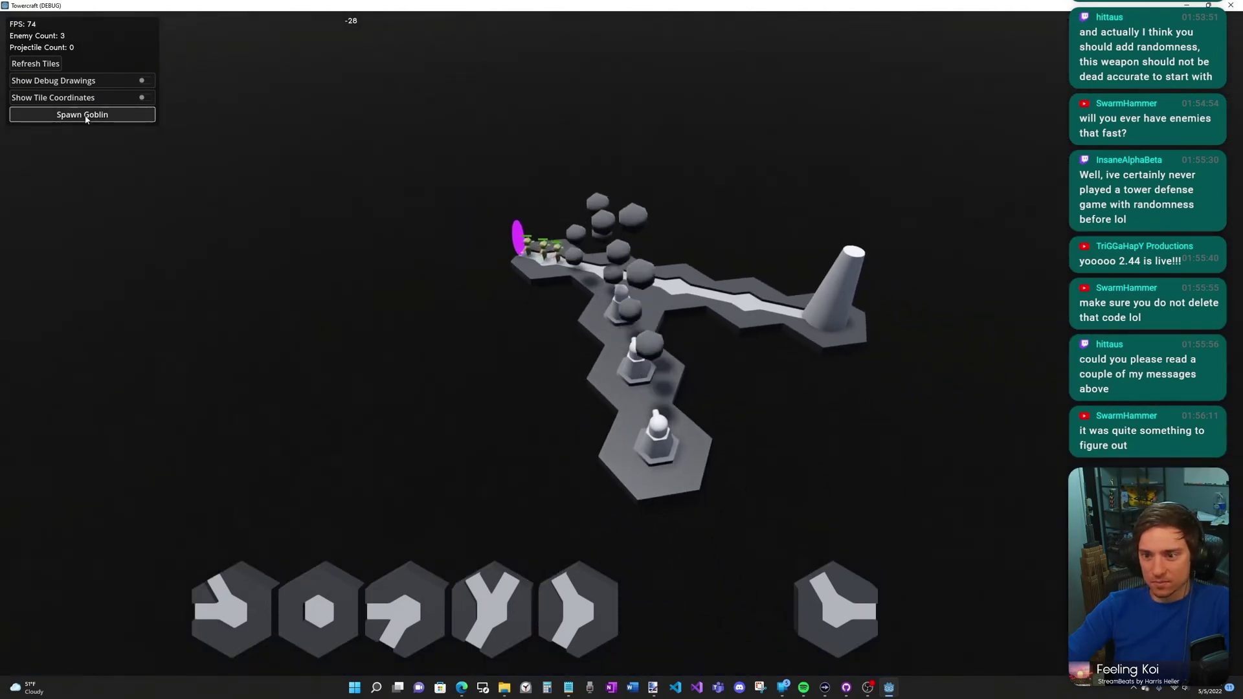
left_click(86, 119)
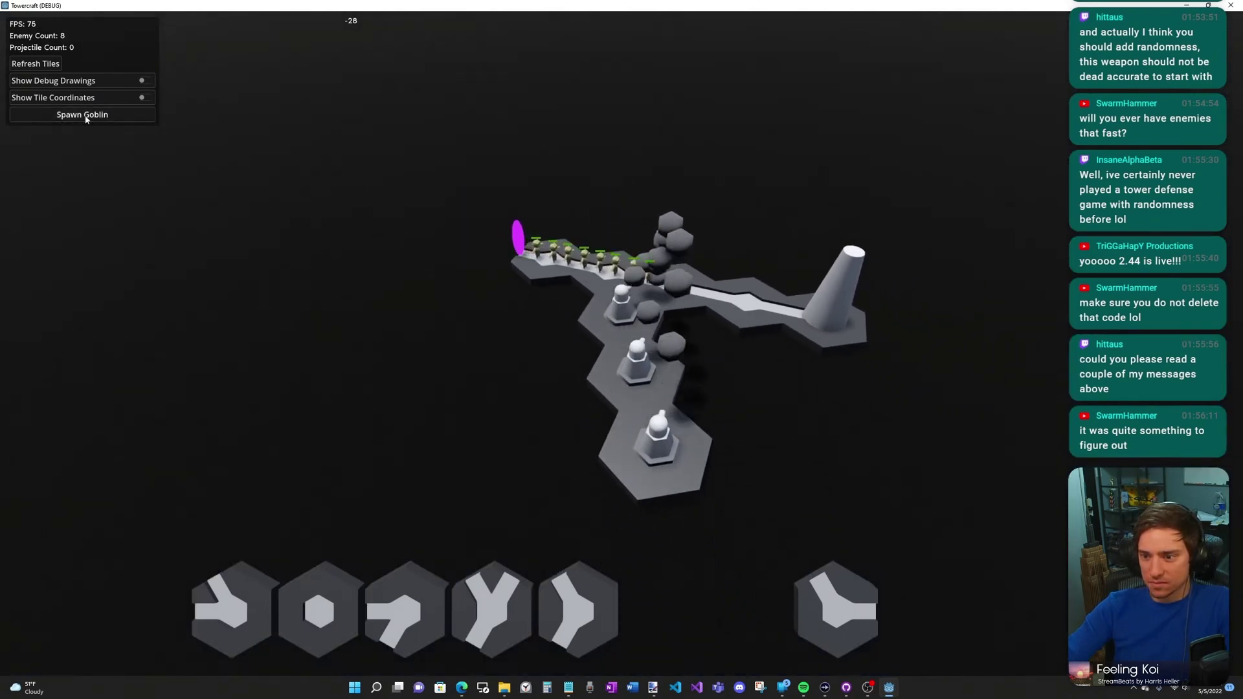
left_click(86, 119)
left_click(86, 118)
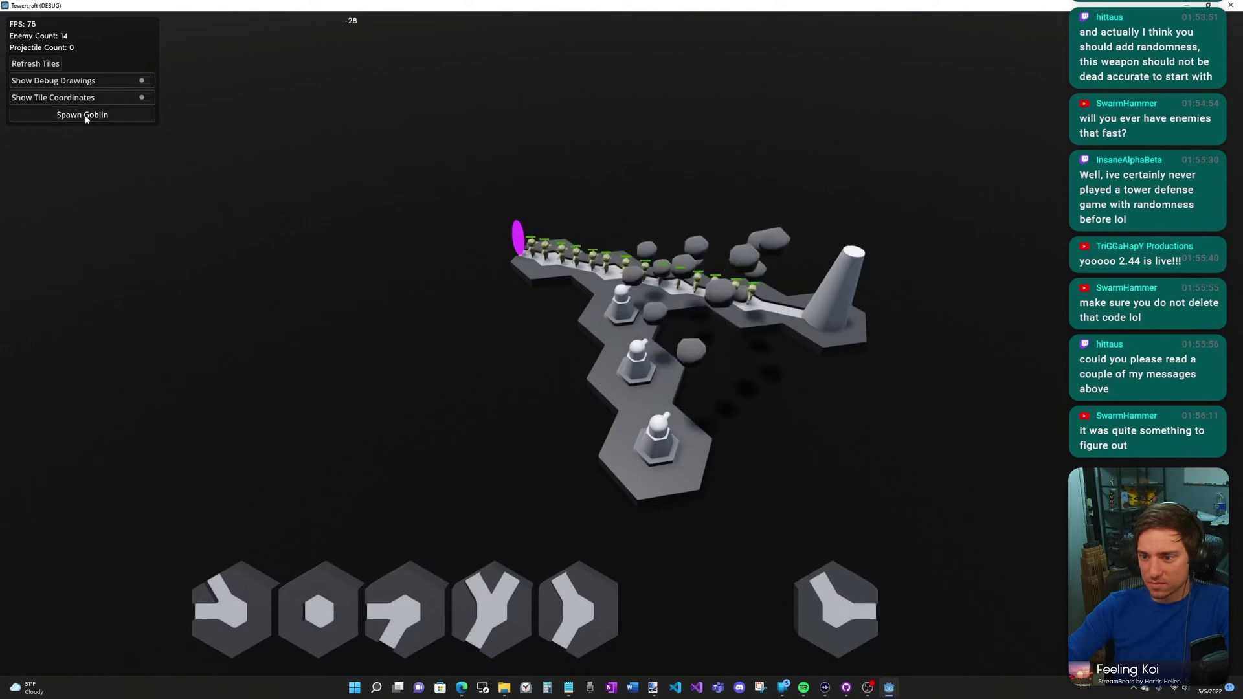
left_click(86, 119)
middle_click_drag(603, 231, 649, 277)
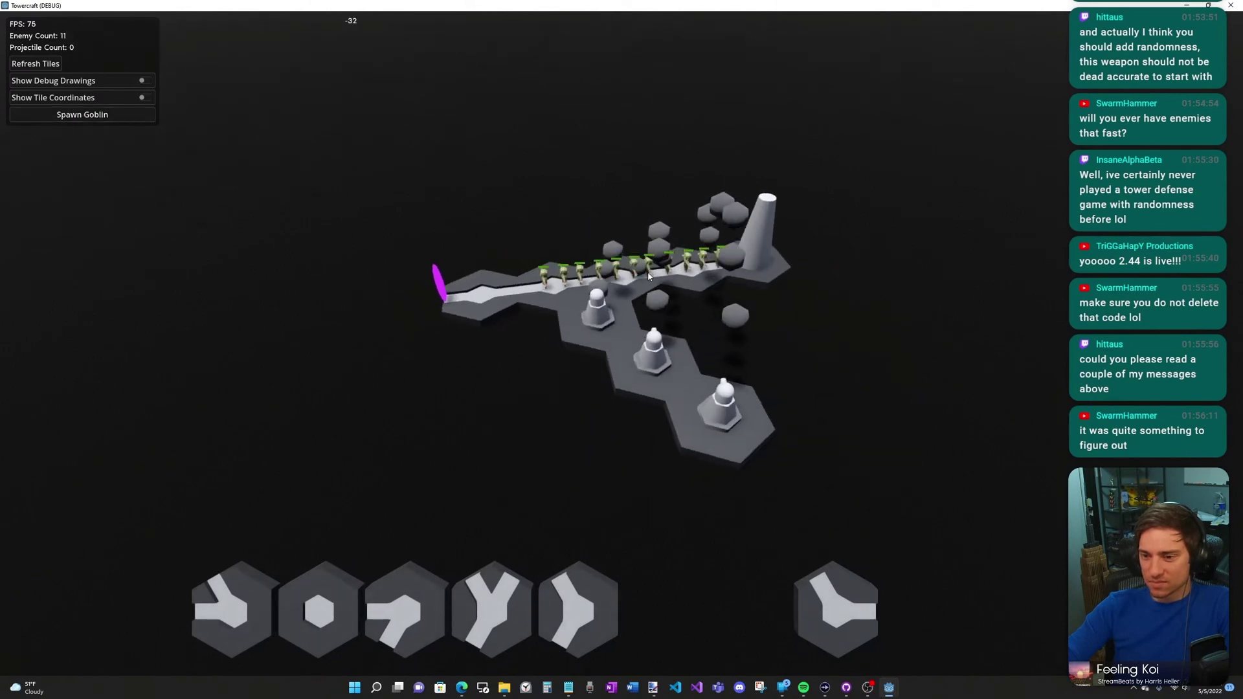
Switch all three boulder towers, one after another, to a double-barrel Forward turret
scroll(649, 276, "up", 8)
left_click(620, 305)
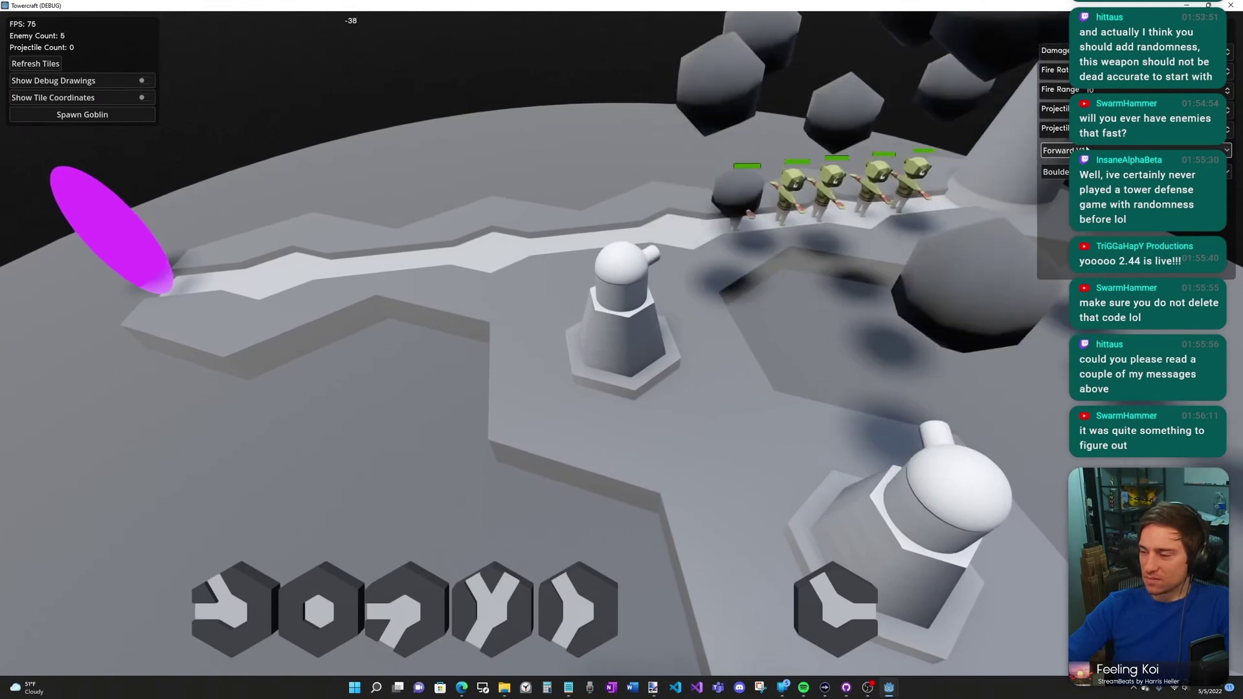
left_click(1087, 150)
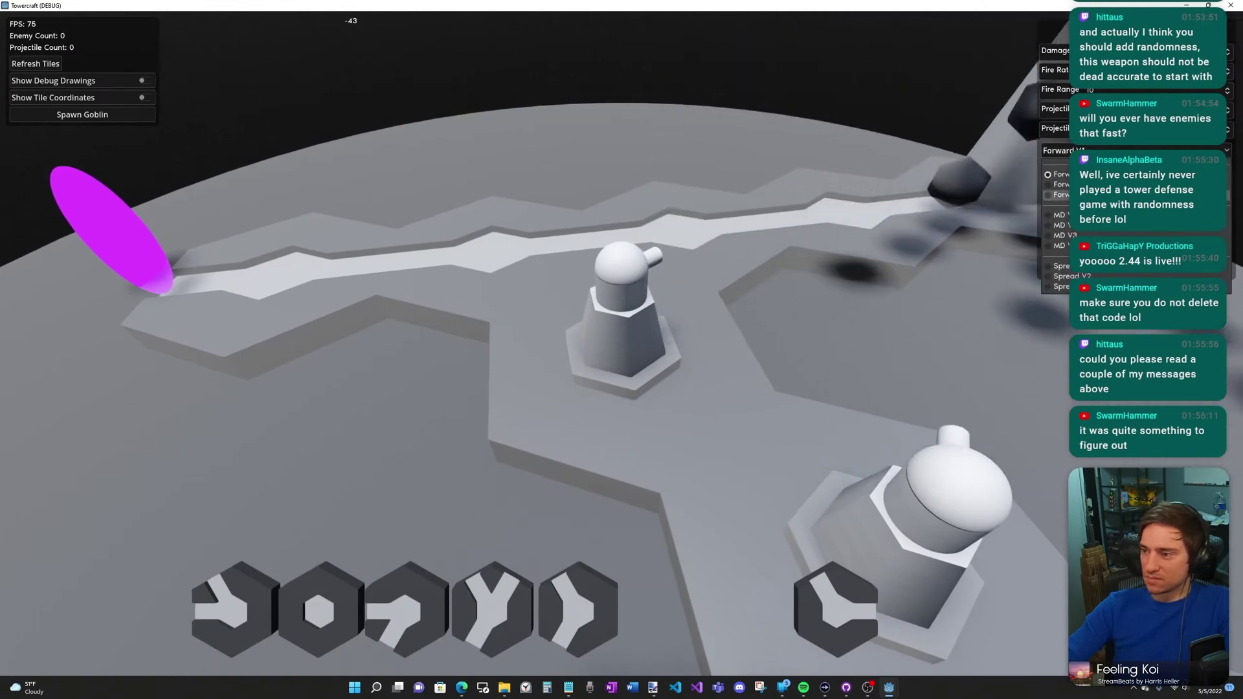
left_click(892, 468)
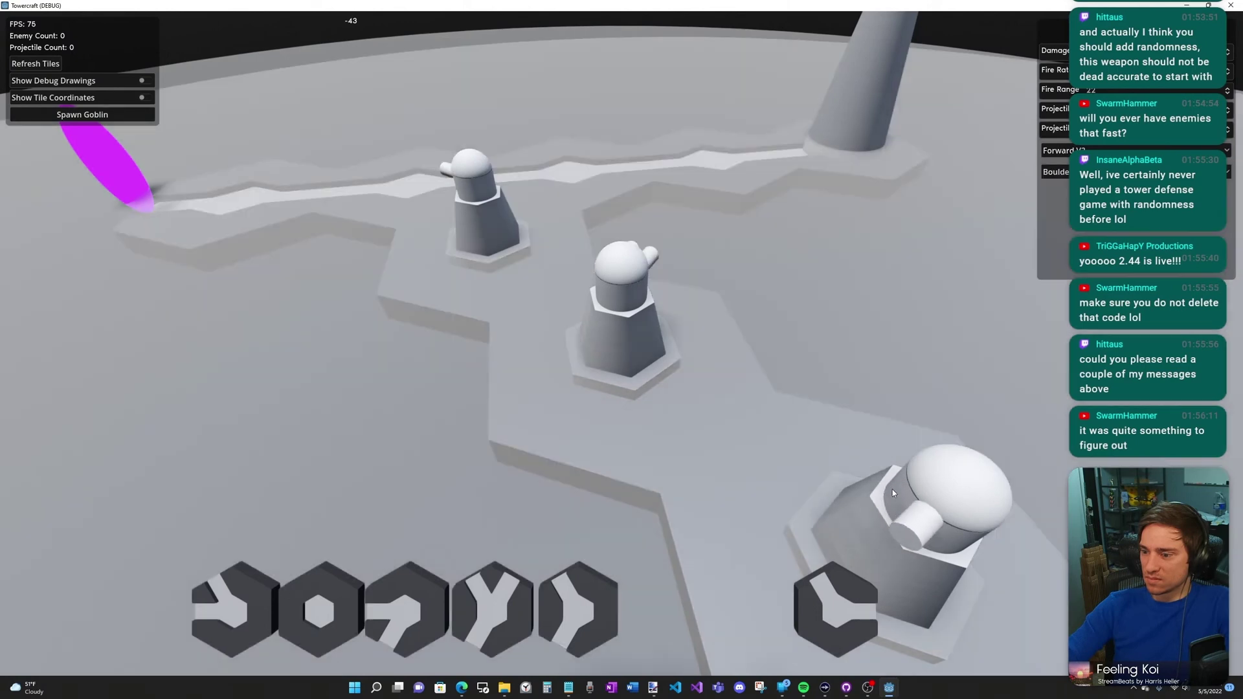
left_click(892, 489)
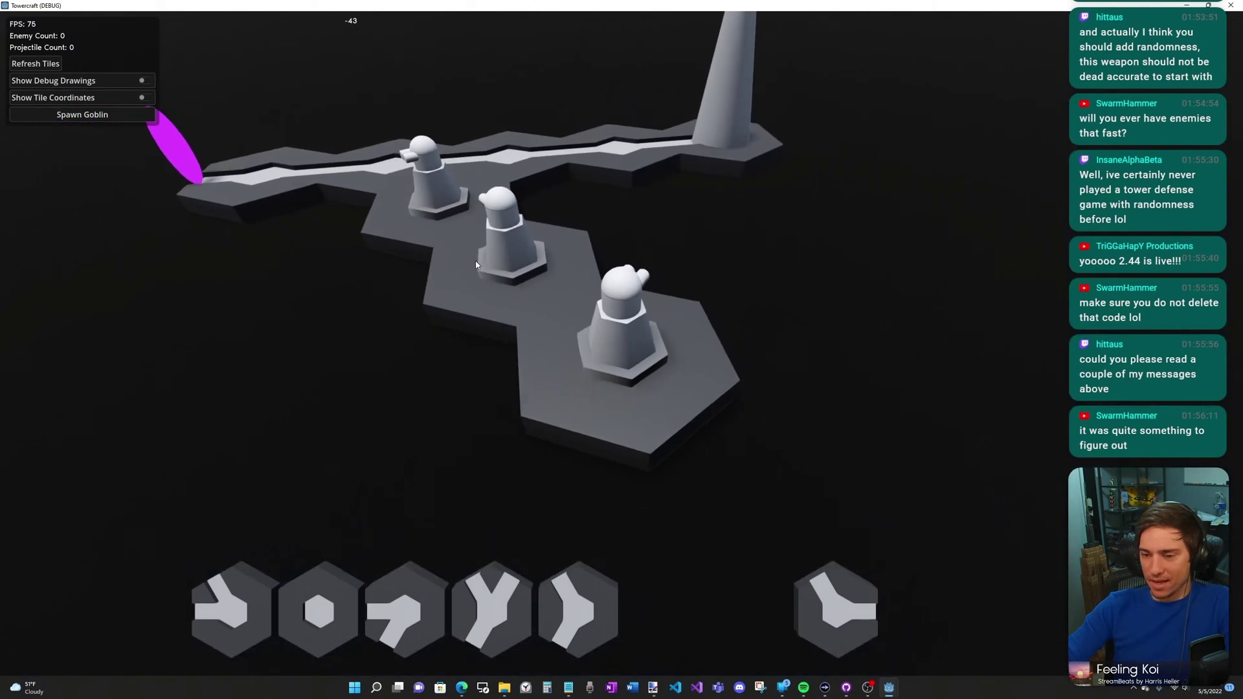
Spawn a goblin against the three double-barrel towers and observe the boulder volley
left_click(94, 118)
scroll(398, 272, "up", 2)
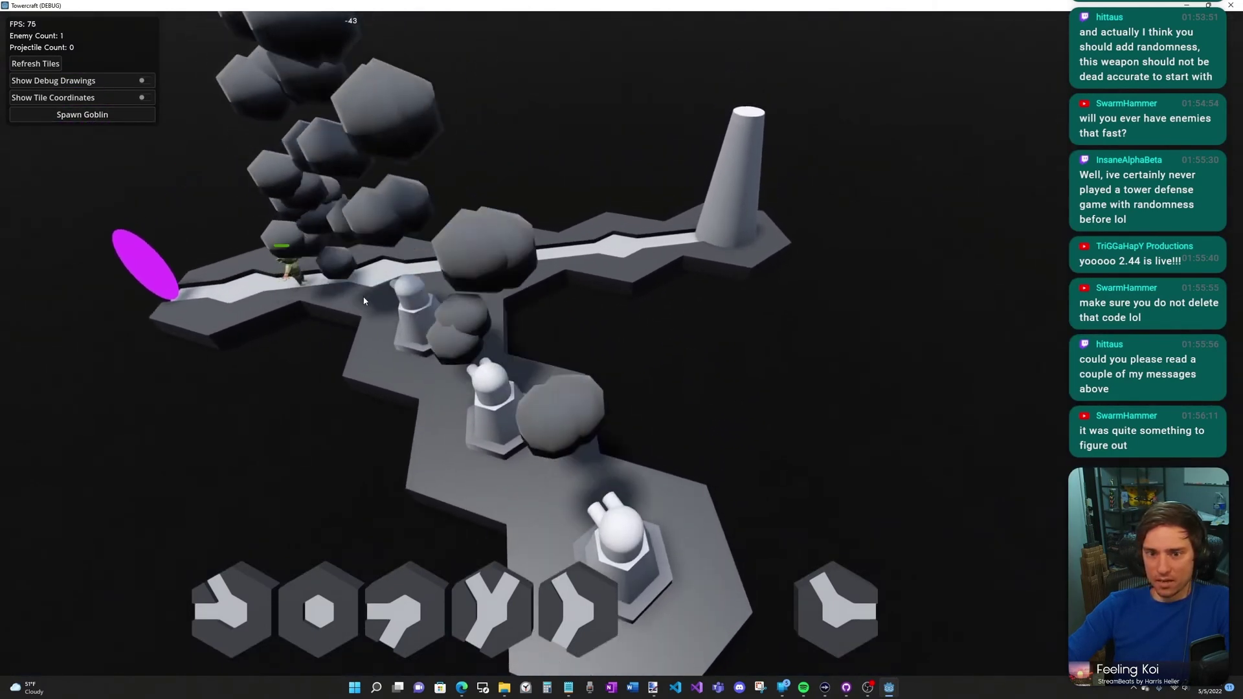
scroll(425, 297, "down", 5)
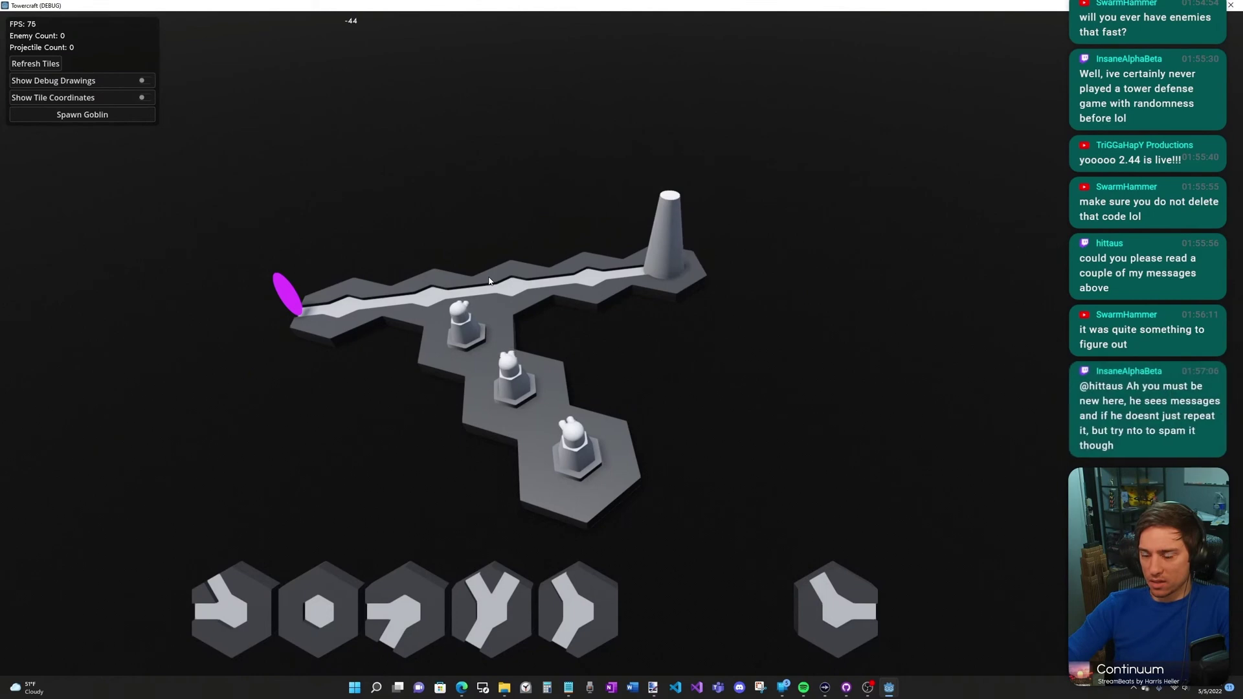
Spawn another goblin and follow the double-barrel boulder fire from several angles along the path
left_click(91, 115)
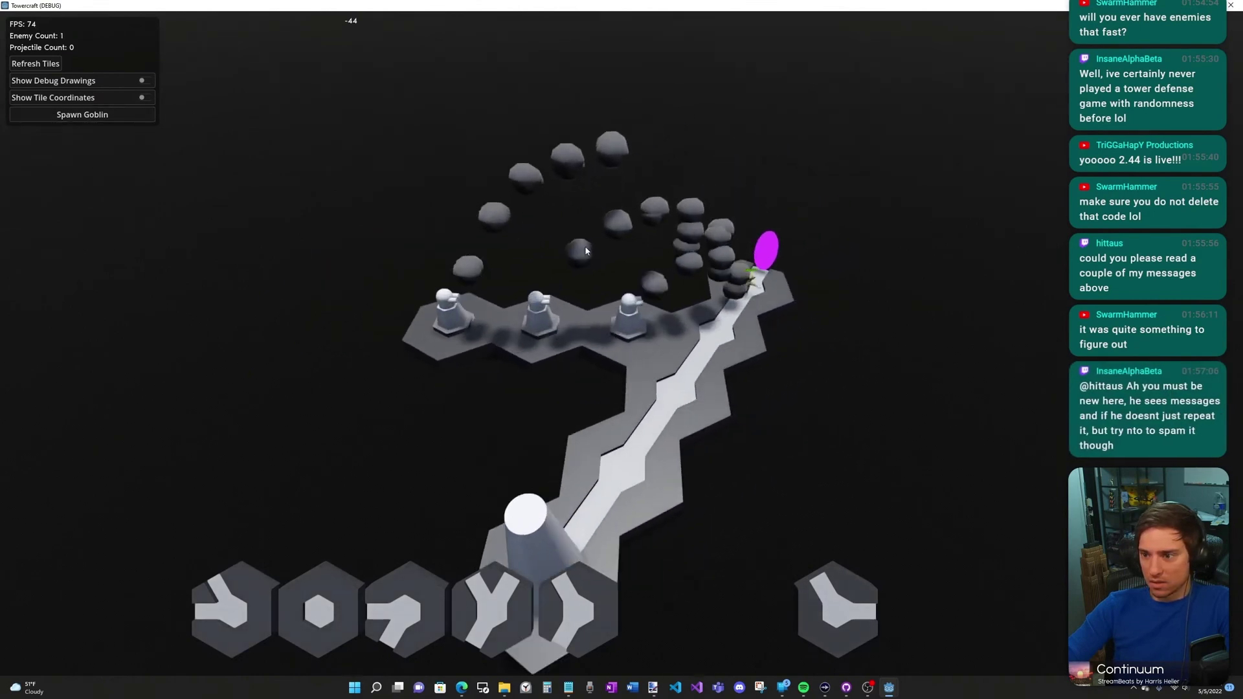
key("e")
key("q")
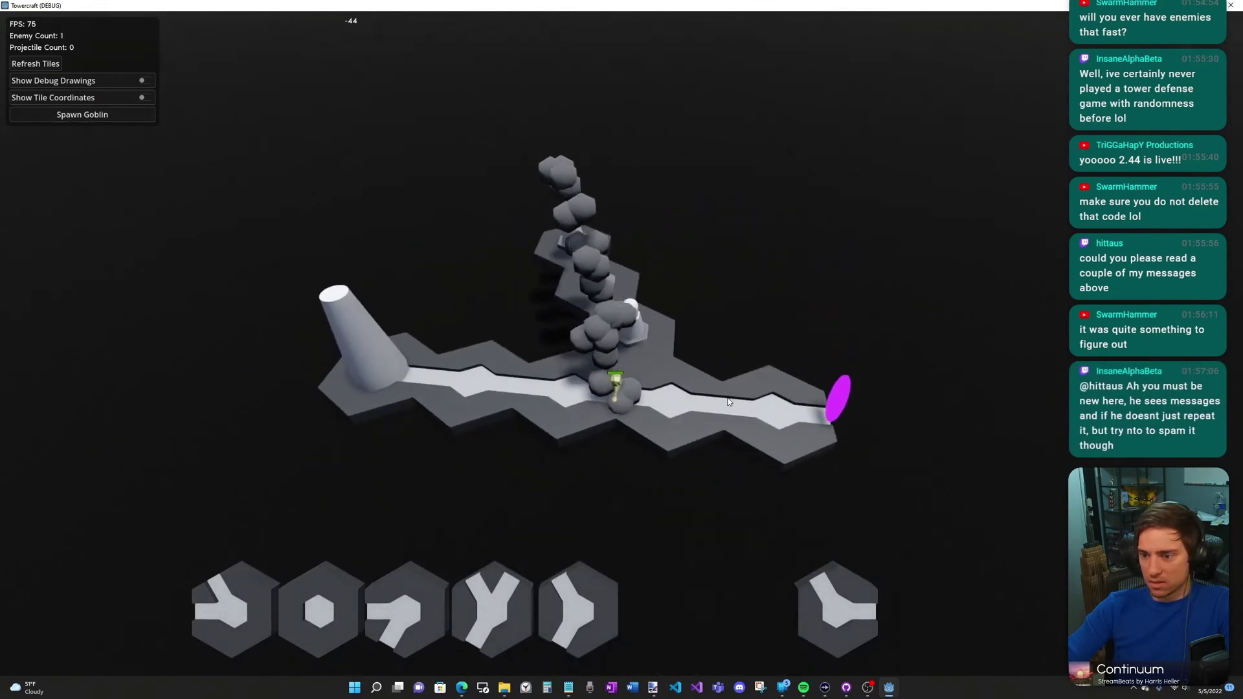
key("q")
scroll(651, 417, "up", 4)
key("a")
key("q")
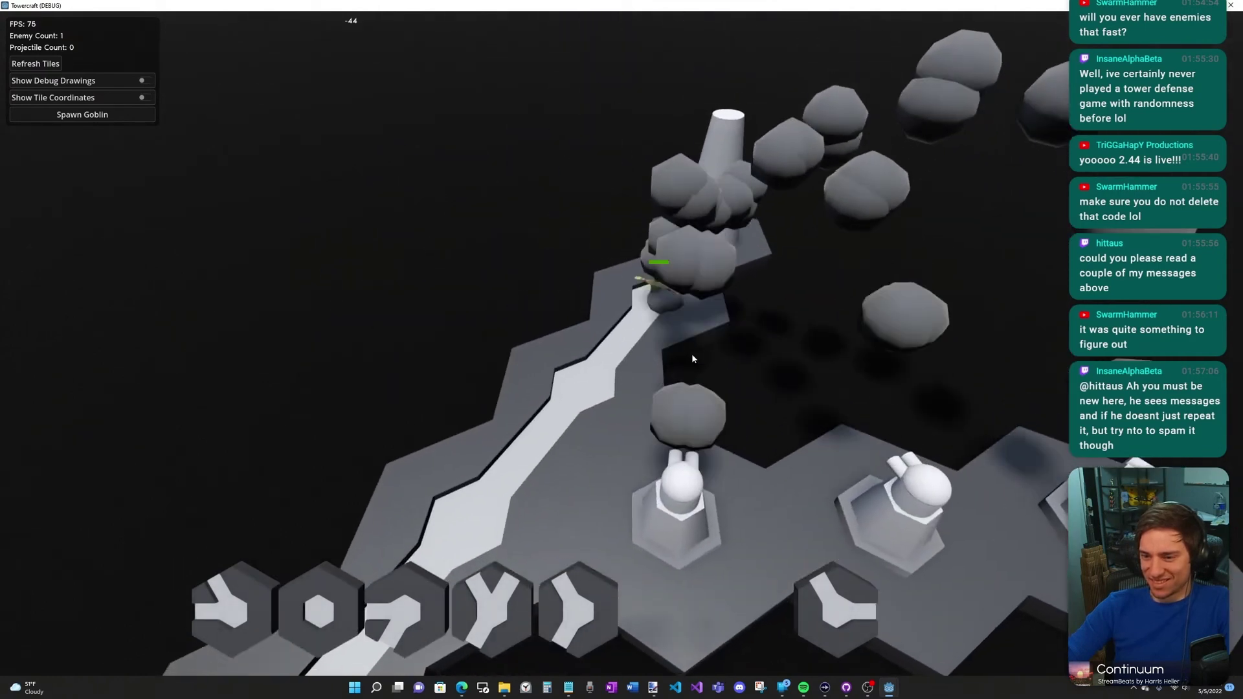
scroll(688, 356, "down", 5)
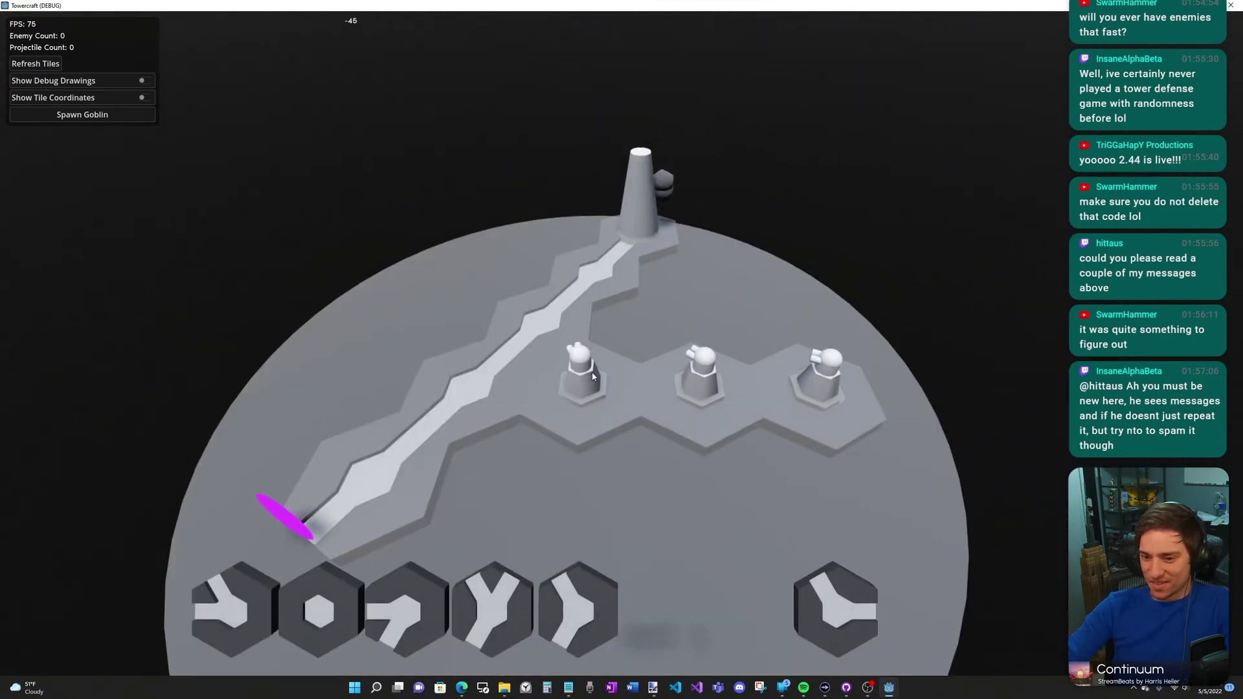
Set the turret of the tower nearest the path to the multi-directional MD V3
scroll(592, 376, "down", 3)
left_click(589, 330)
scroll(589, 323, "up", 5)
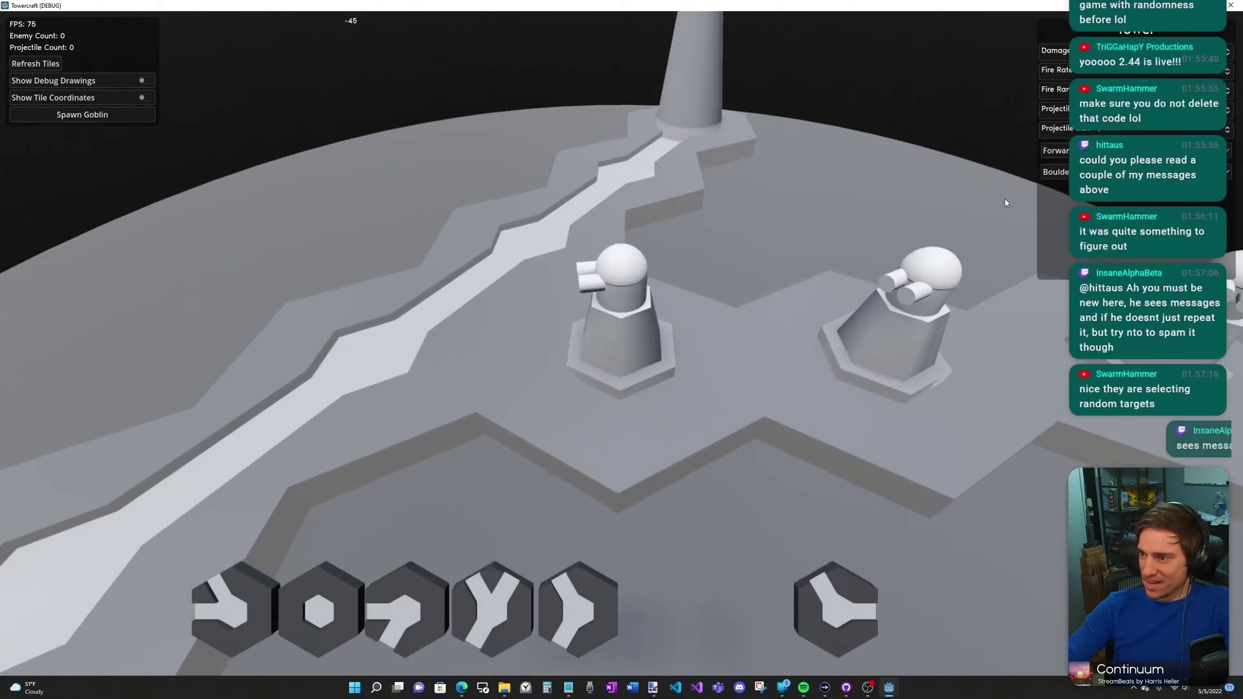
left_click(1062, 152)
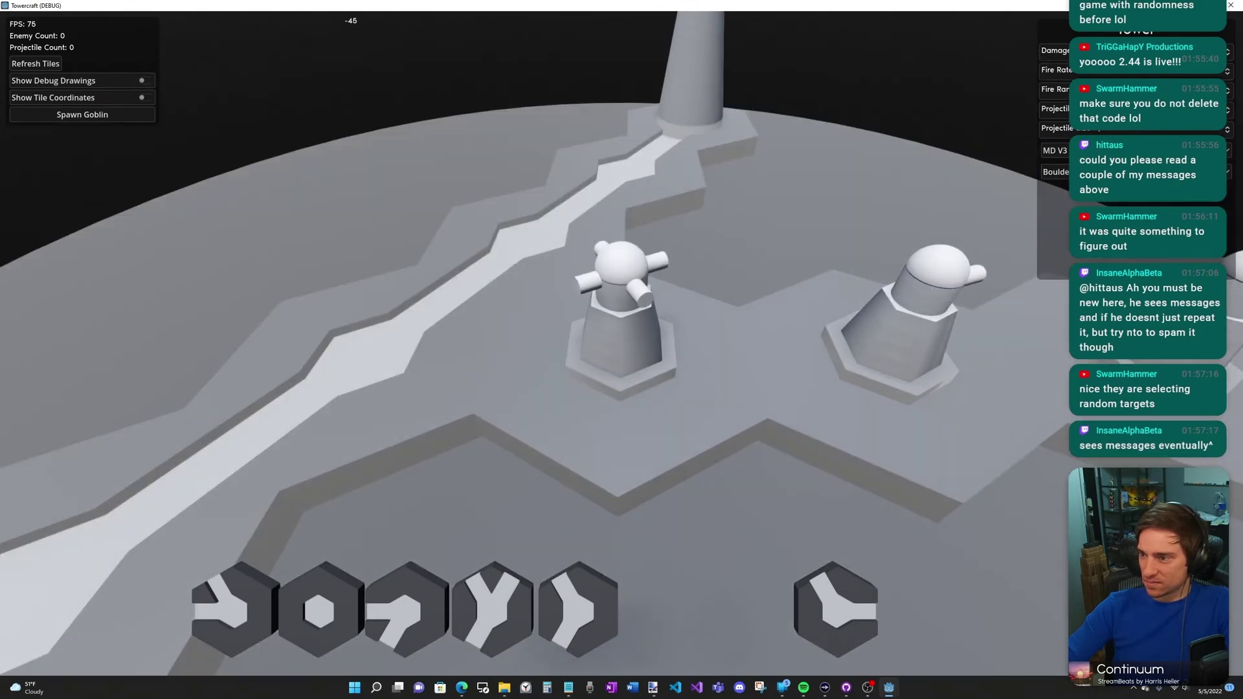
left_click(1059, 234)
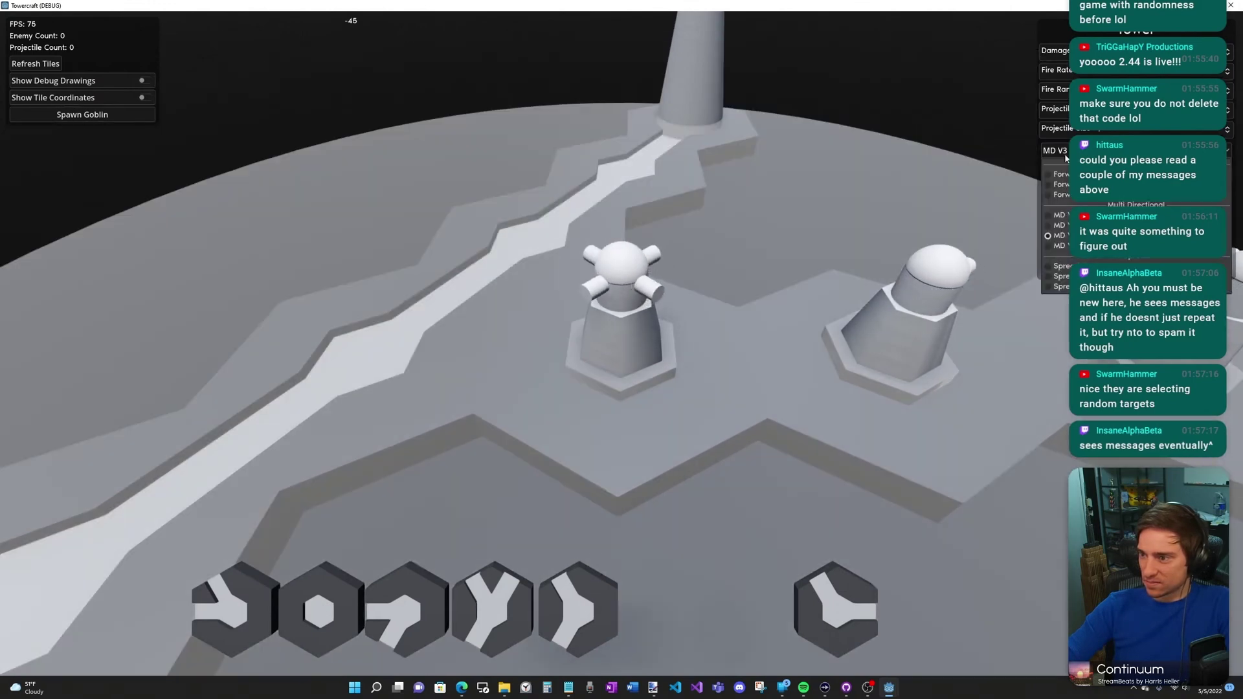
left_click(1066, 231)
Open the middle tower's details for a turret change
scroll(898, 294, "down", 5)
left_click(739, 330)
scroll(735, 336, "up", 5)
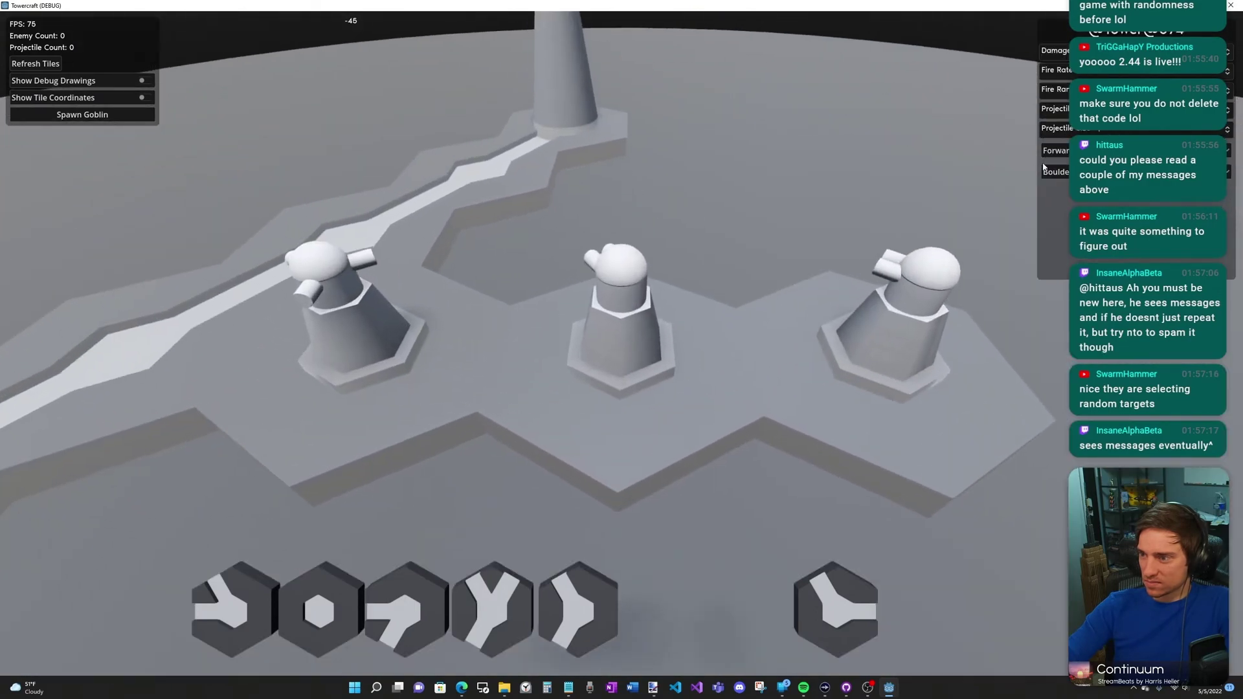
Read the Stack Overflow question and accepted answer on finding interception coordinates of a moving target in 3D space
left_click_drag(384, 73, 493, 77)
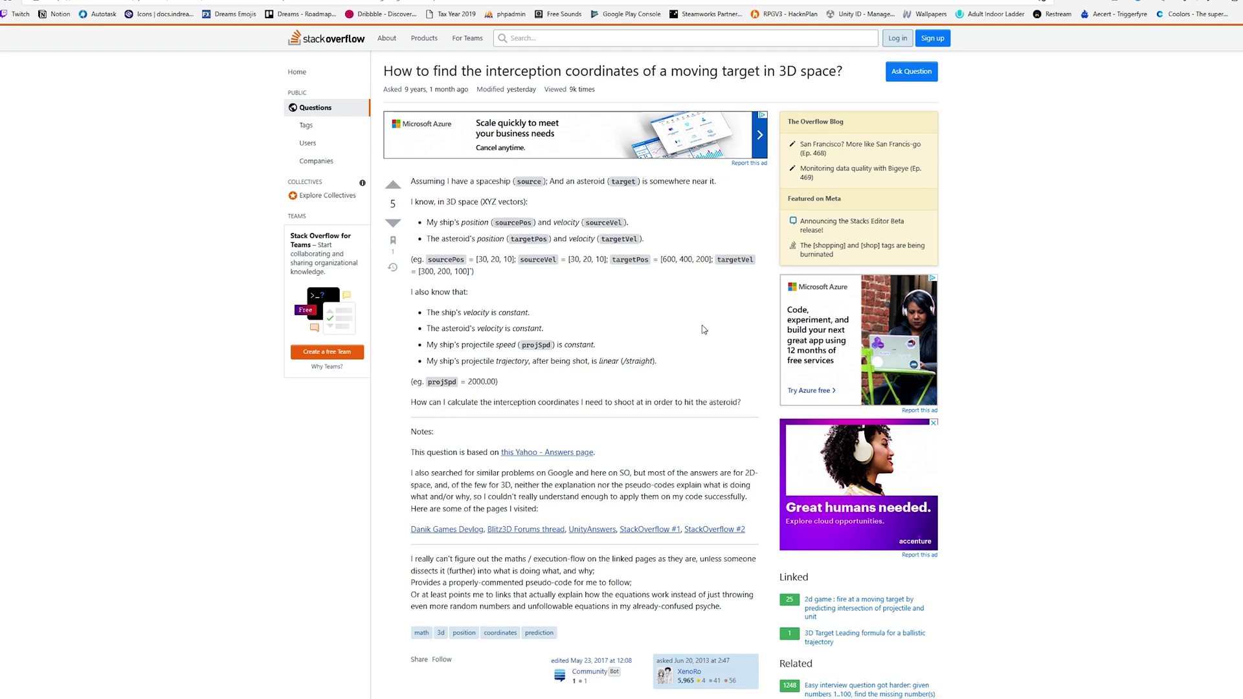
scroll(722, 326, "down", 15)
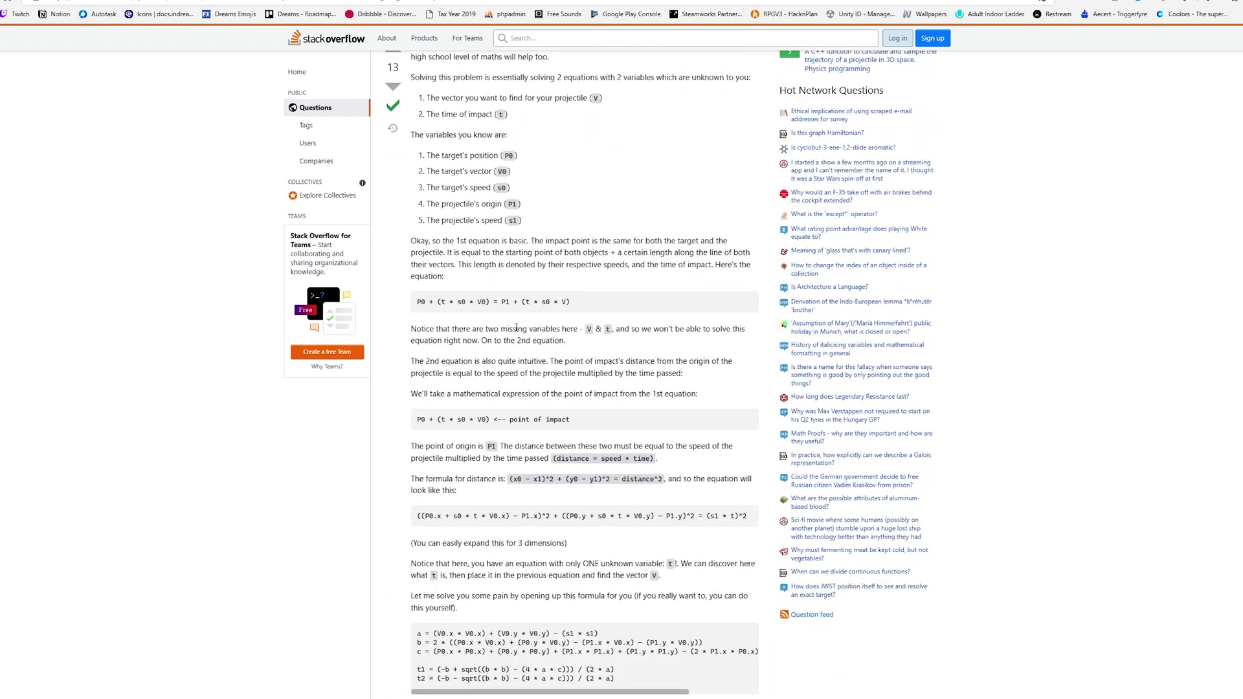
scroll(444, 188, "up", 2)
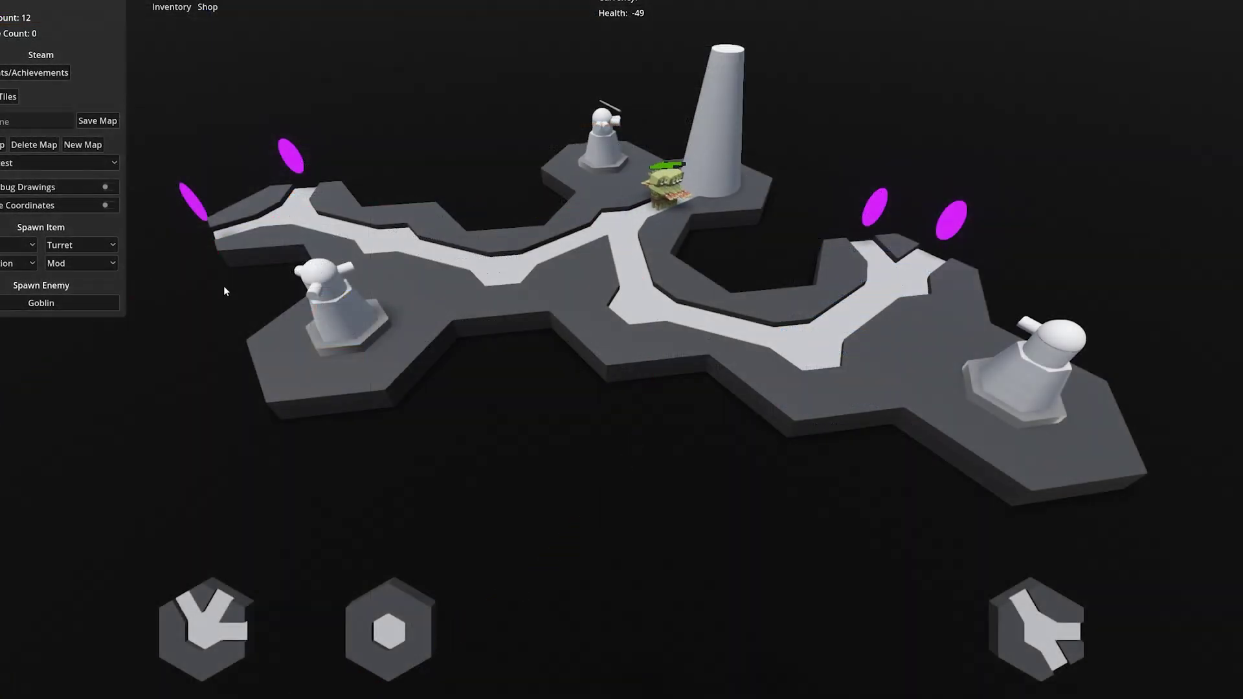
Spawn several goblins from the four portals and watch the towers' arrow fire from different angles
left_click(105, 304)
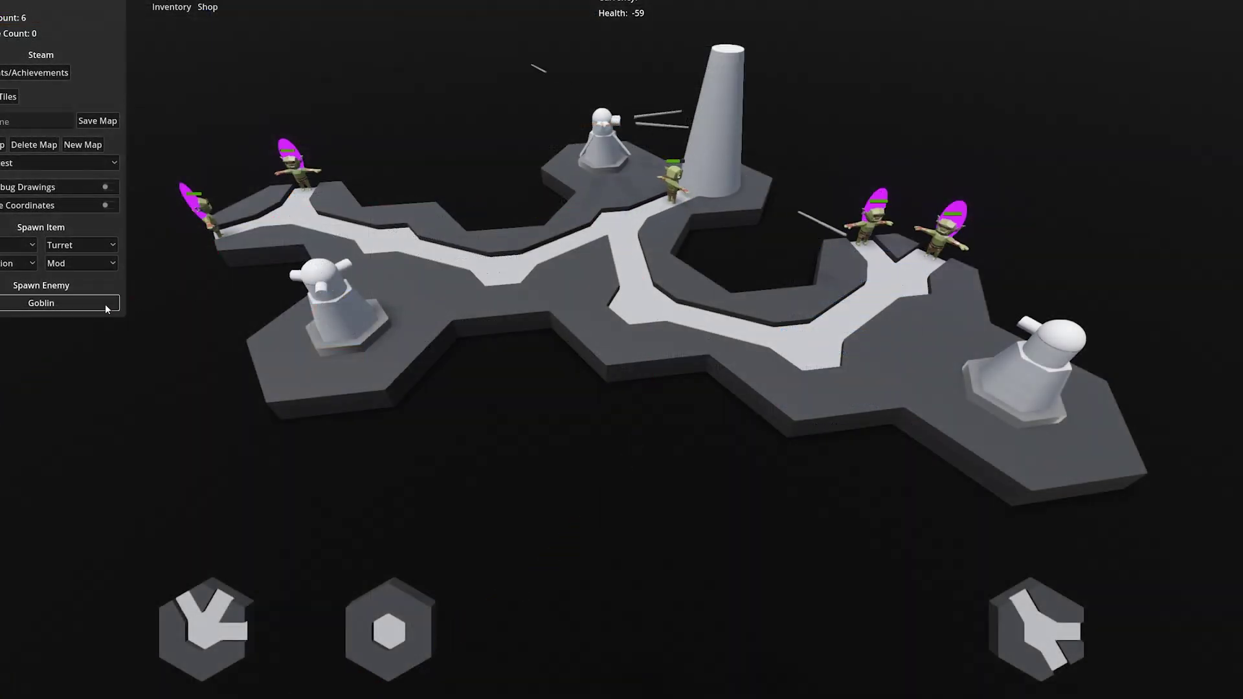
left_click(105, 305)
left_click(105, 305)
middle_click_drag(557, 436, 681, 460)
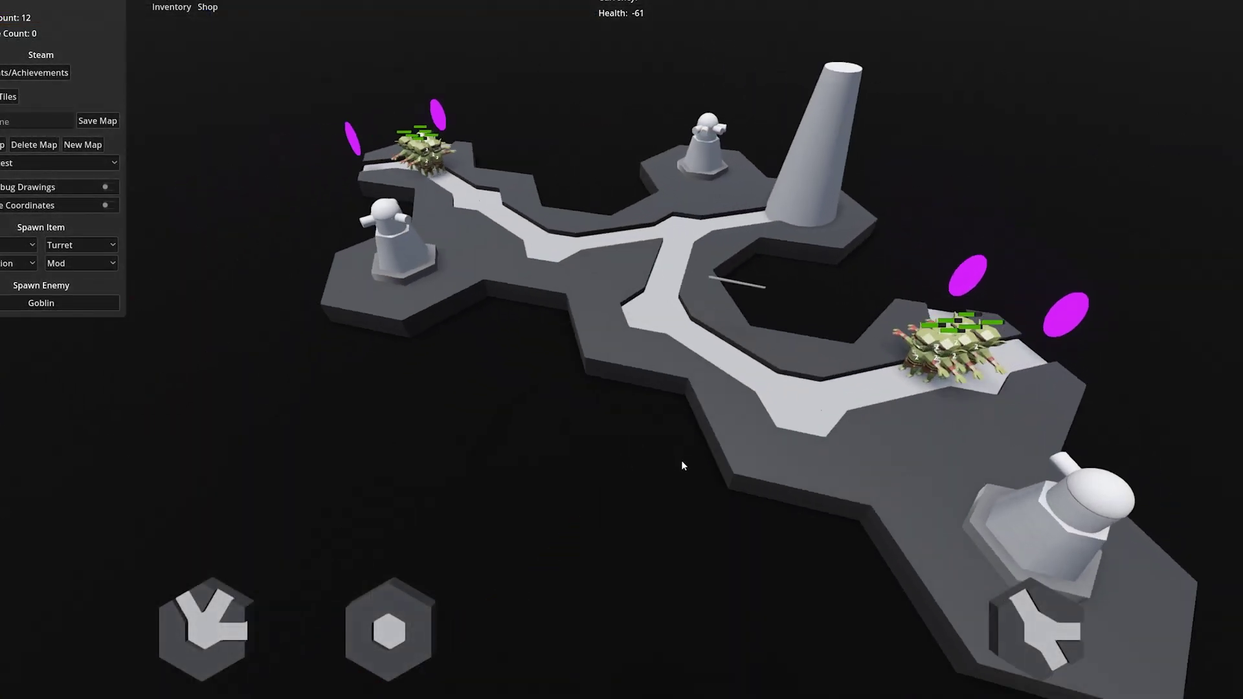
scroll(680, 460, "down", 4)
middle_click_drag(578, 405, 648, 363)
scroll(659, 390, "up", 3)
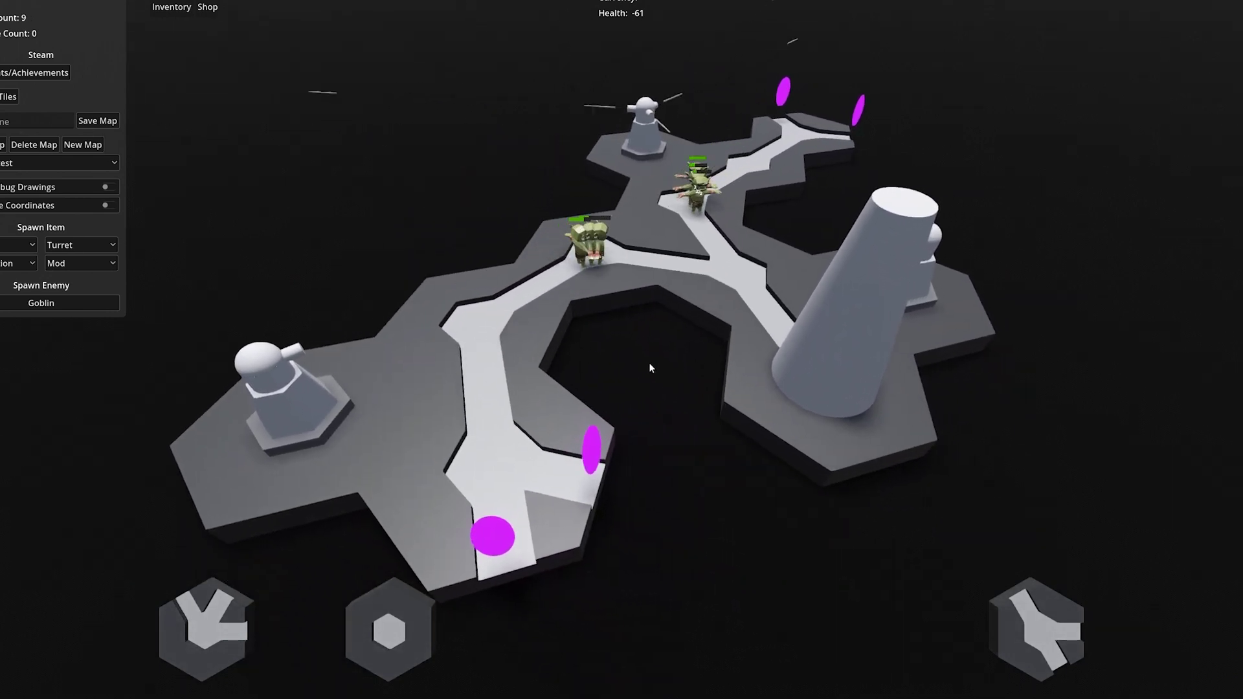
Spawn a larger wave of goblins on the four-portal map and follow both columns toward the castle
left_click(64, 303)
left_click(65, 303)
left_click(65, 303)
left_click(65, 303)
left_click(65, 304)
left_click(65, 307)
middle_click_drag(512, 370, 614, 351)
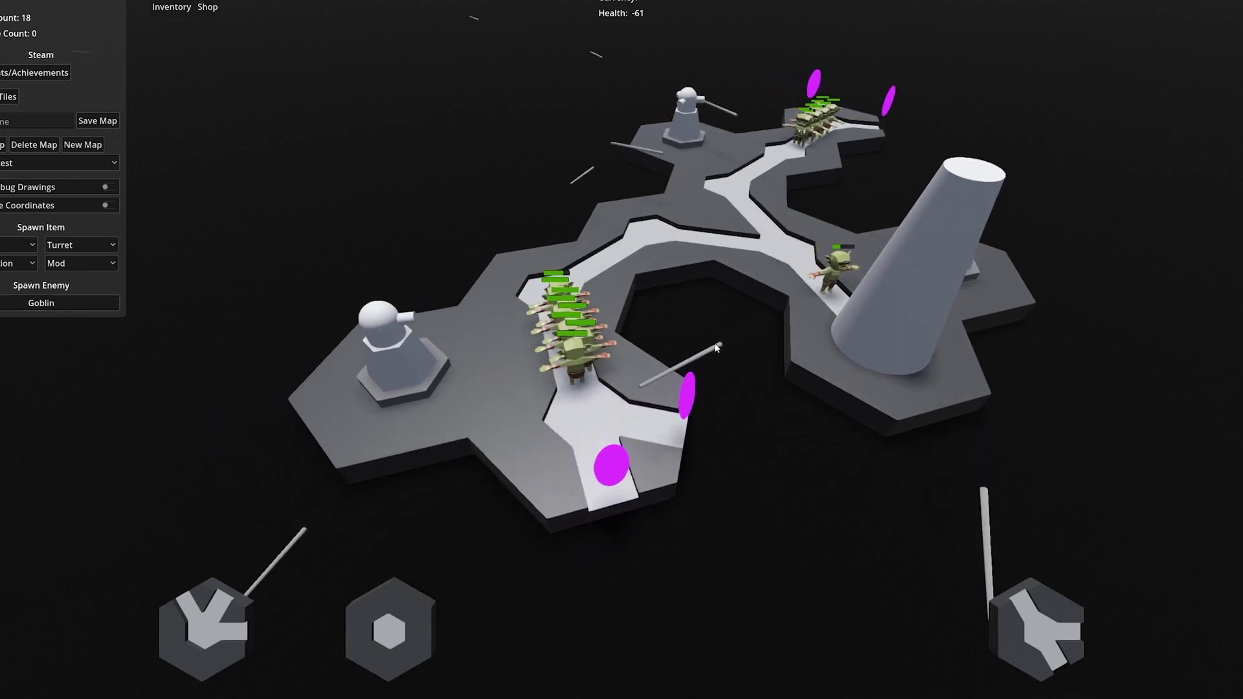
middle_click_drag(714, 345, 697, 342)
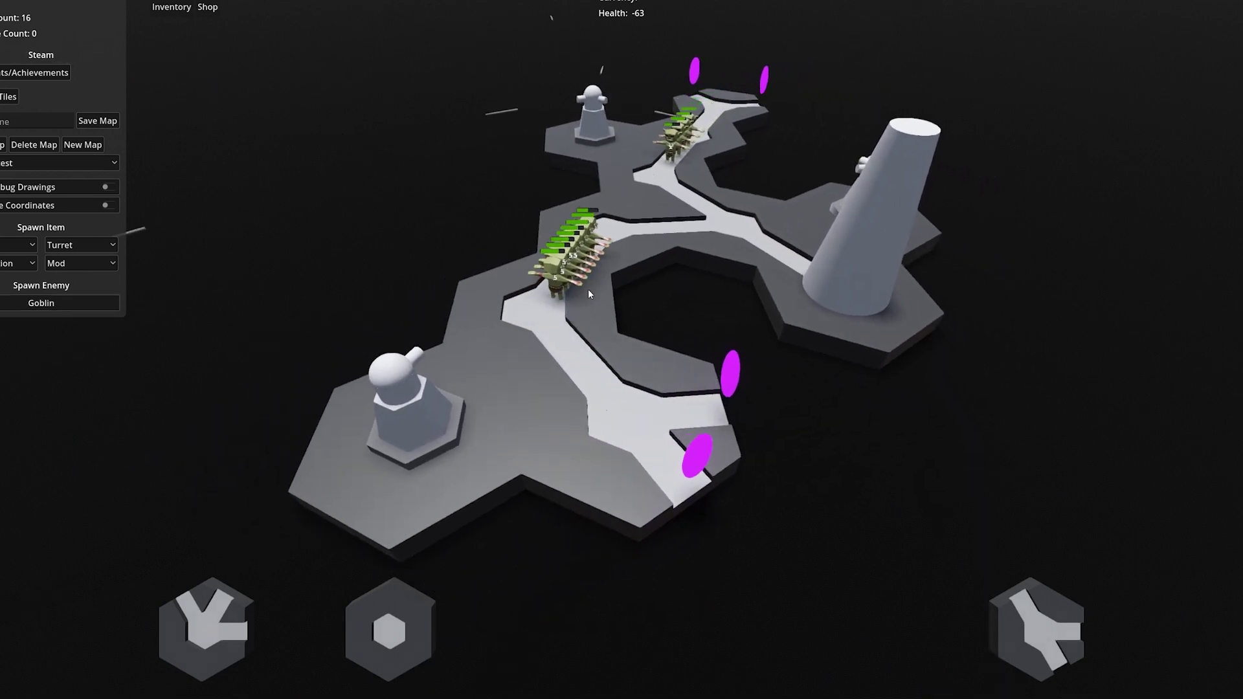
middle_click_drag(701, 308, 718, 311)
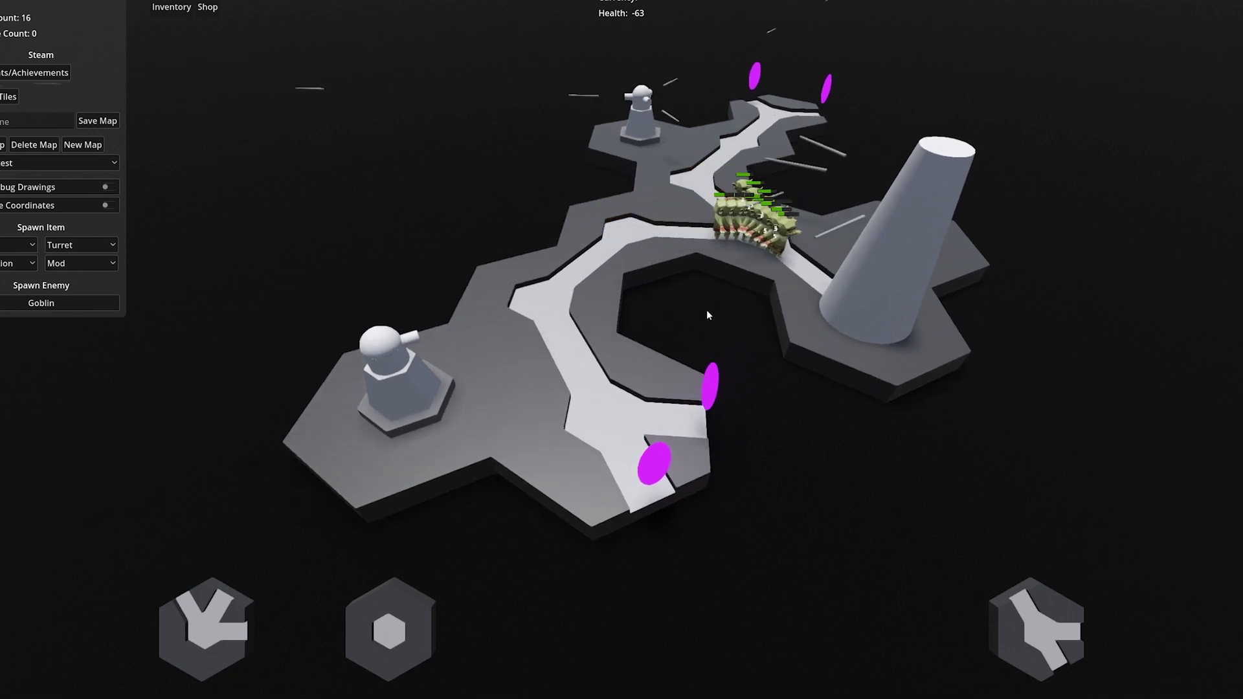
Spawn another goblin wave on the four-portal map with the towers seen from the opposite side
mouse_move(654, 316)
middle_mouse_down()
mouse_move(604, 313)
mouse_move(692, 270)
mouse_move(114, 294)
middle_mouse_up()
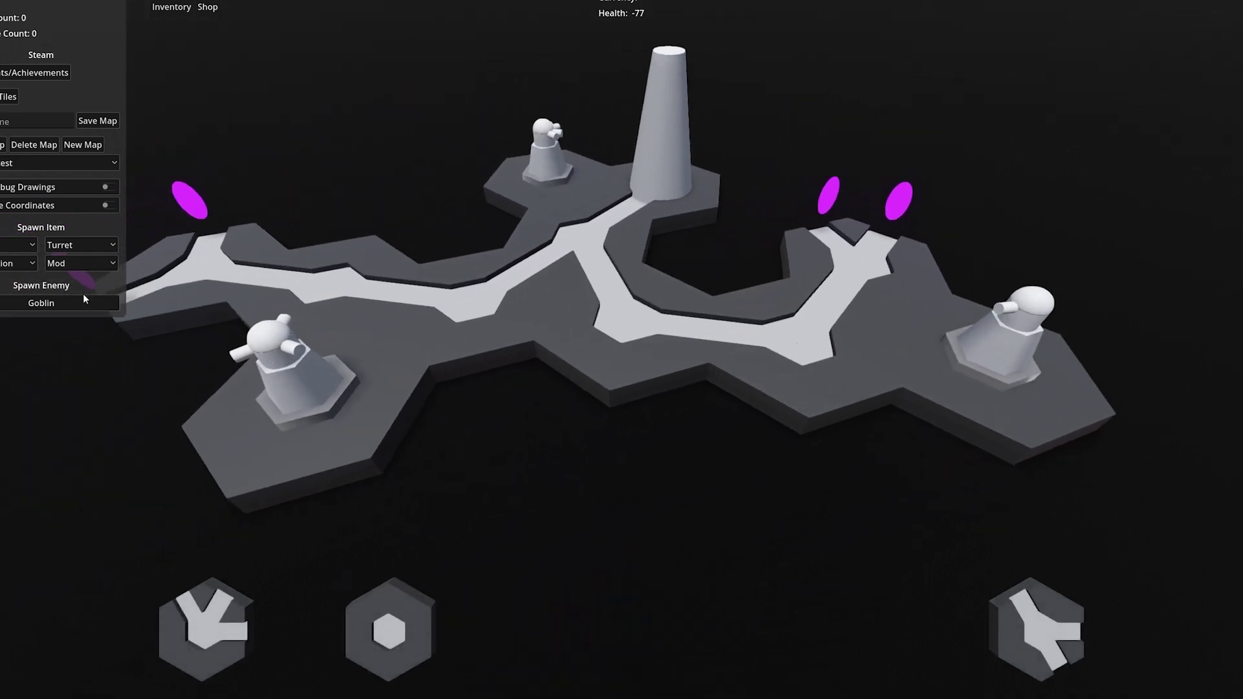
left_click(83, 298)
mouse_move(277, 337)
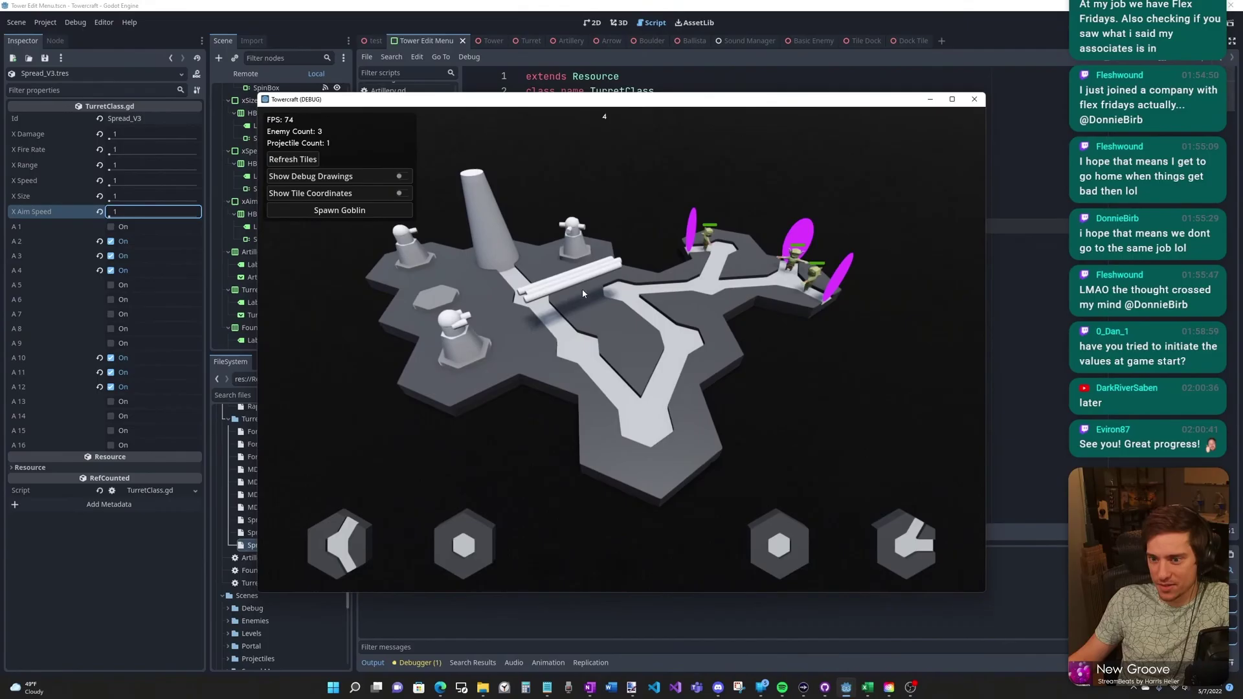
Spawn a large crowd of goblins from the three portals to test the towers on the branching map
middle_click_drag(582, 294, 629, 325)
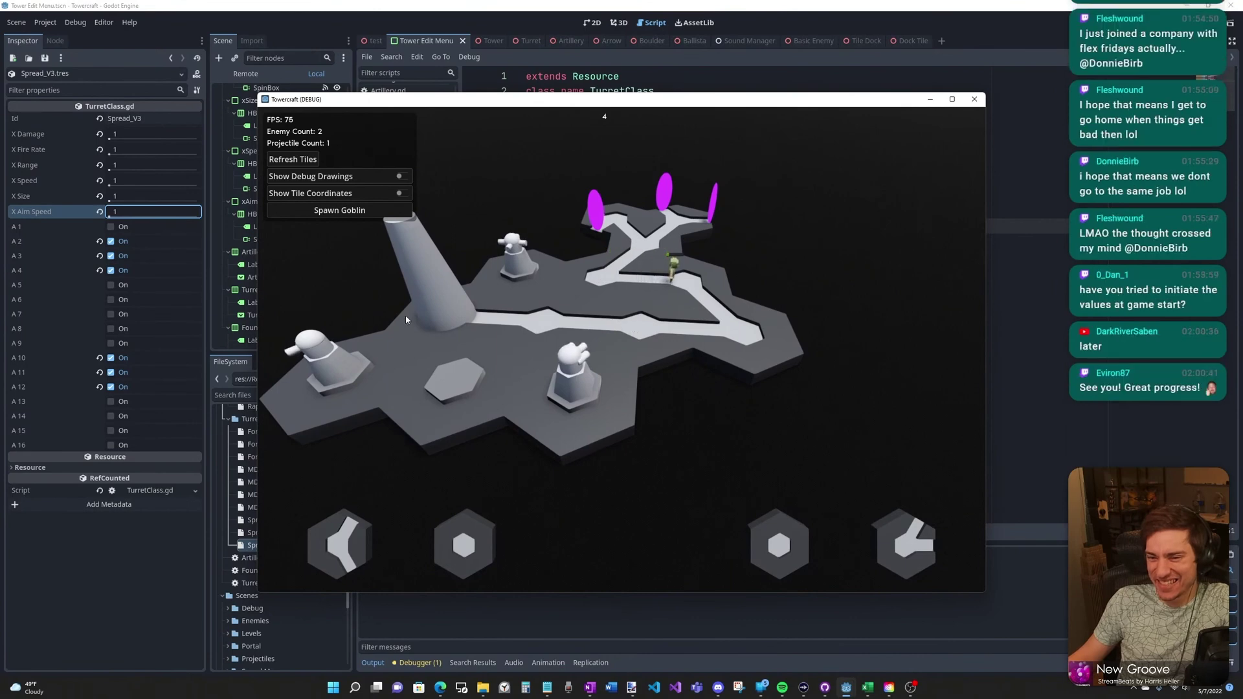
left_click(358, 211)
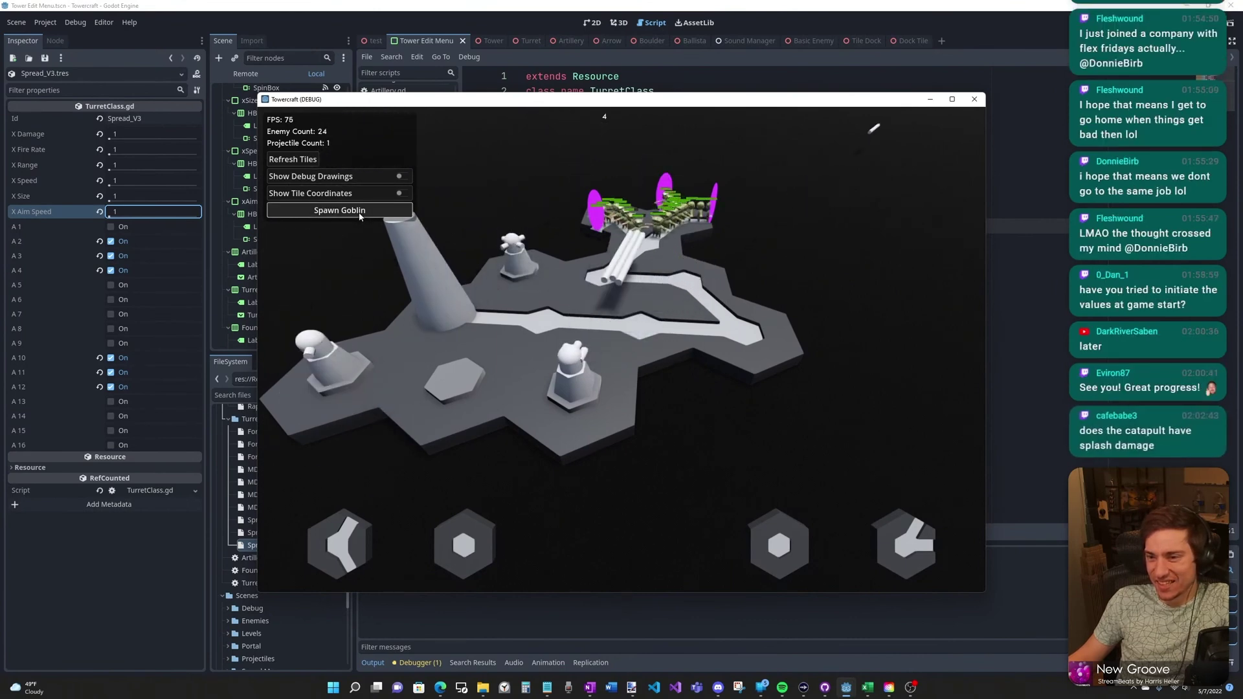
left_click(360, 213)
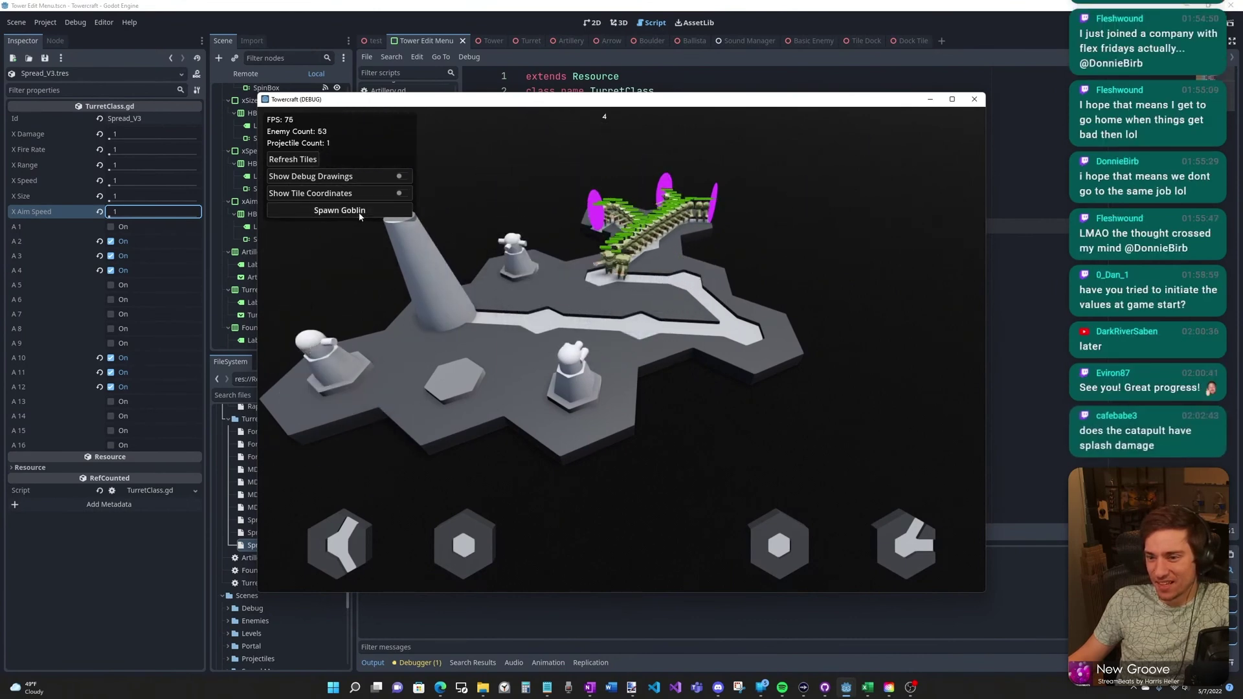
Spawn more goblins from the three portals and change the foreground Ballista tower's foundation to Rapid
left_click(359, 214)
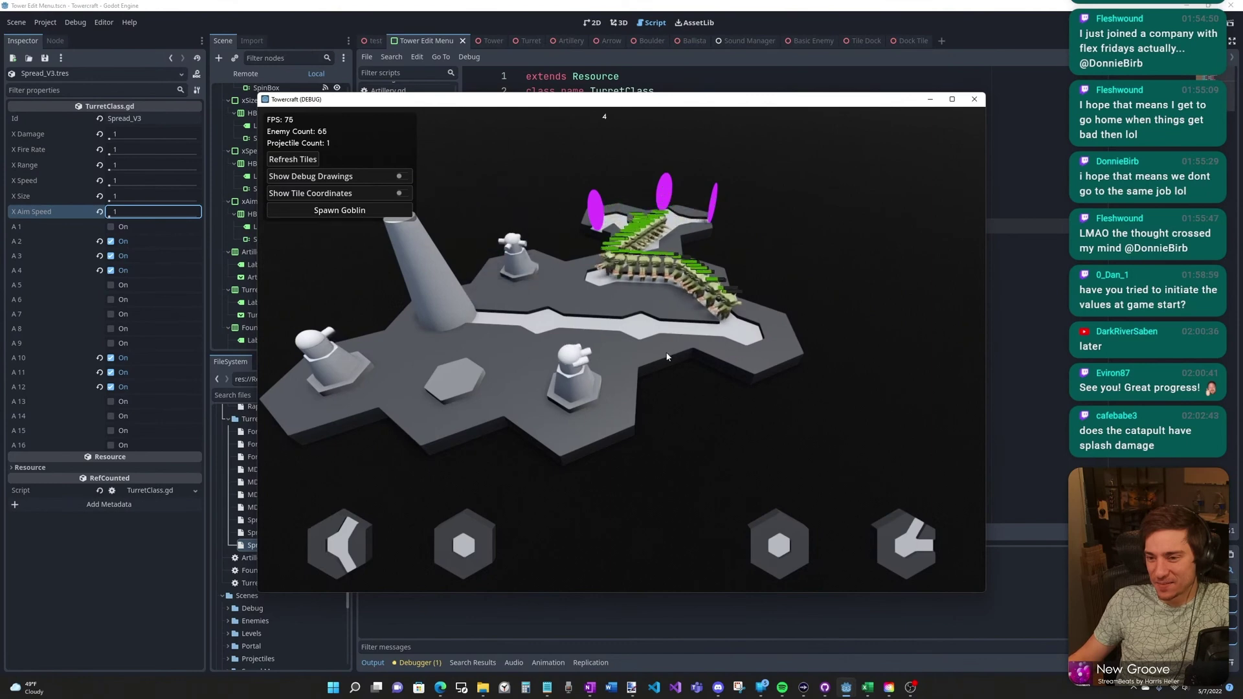
left_click(579, 382)
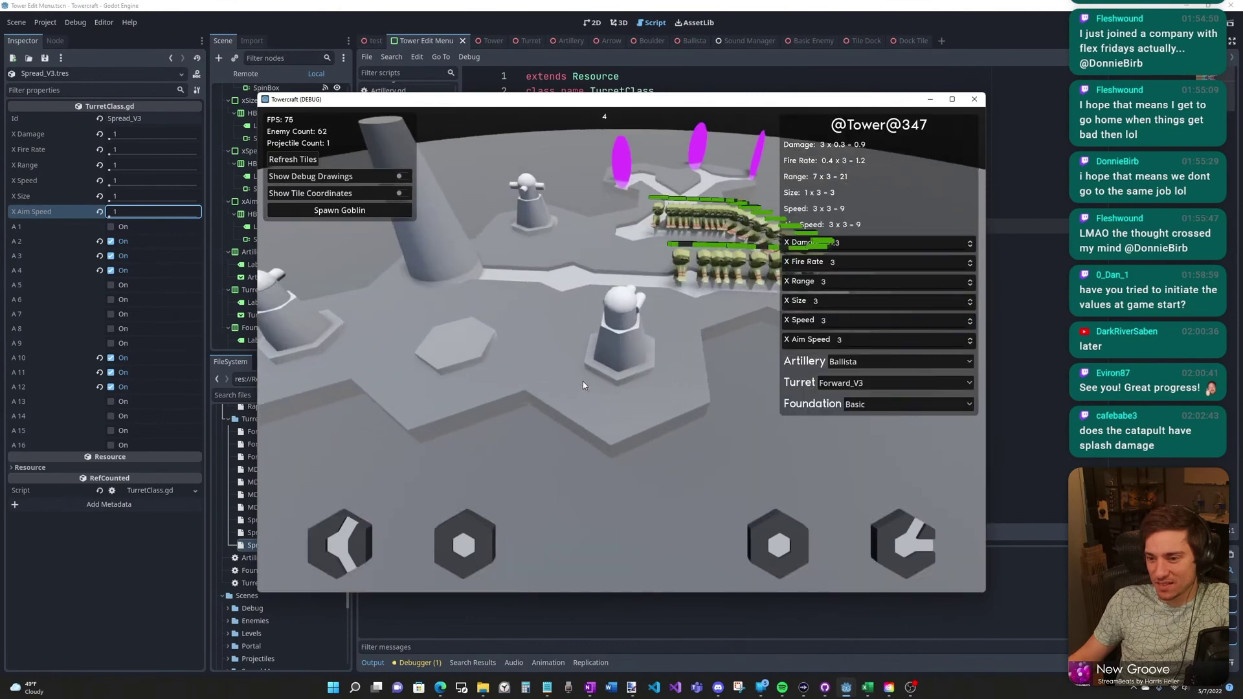
left_click(906, 403)
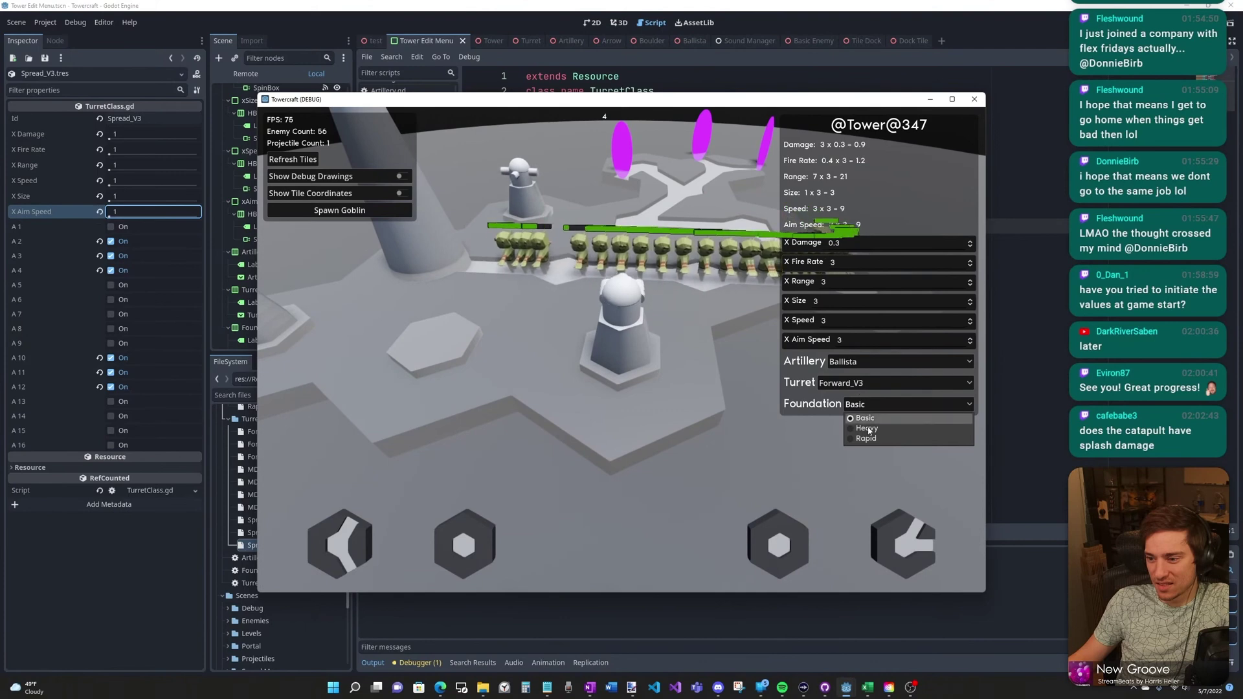
left_click(673, 466)
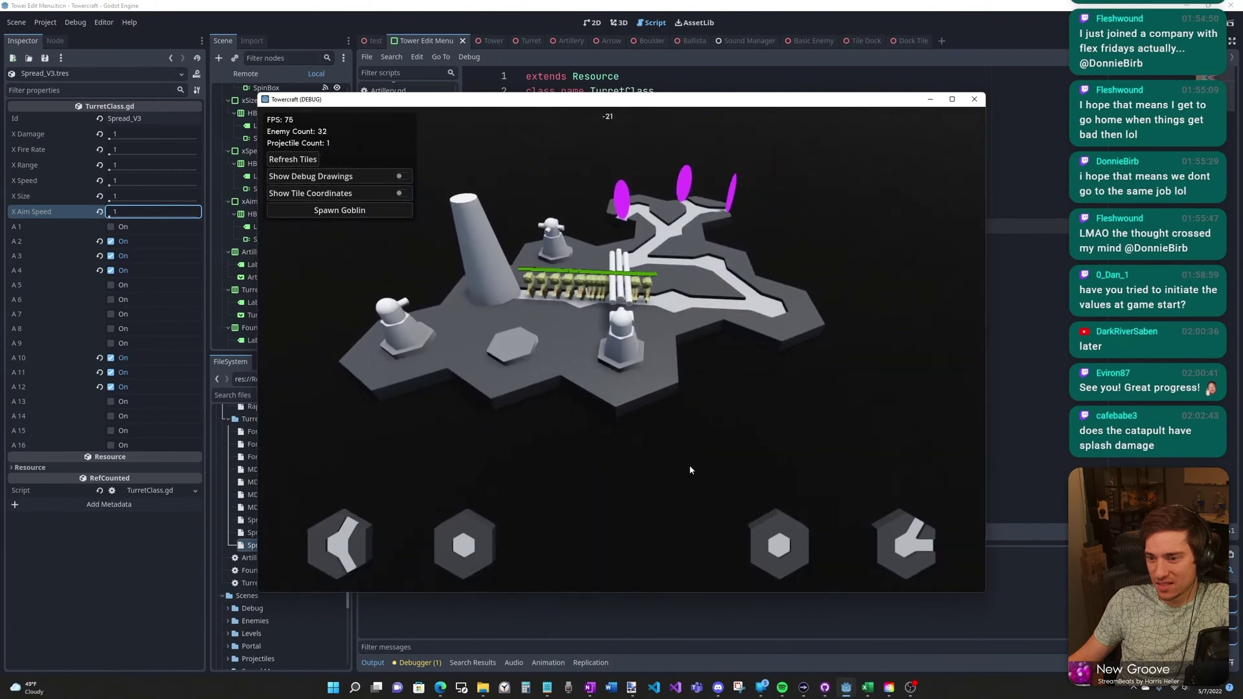
Switch the foreground Ballista tower's turret to Spread_V2 and then to Spread_V3
left_click(628, 364)
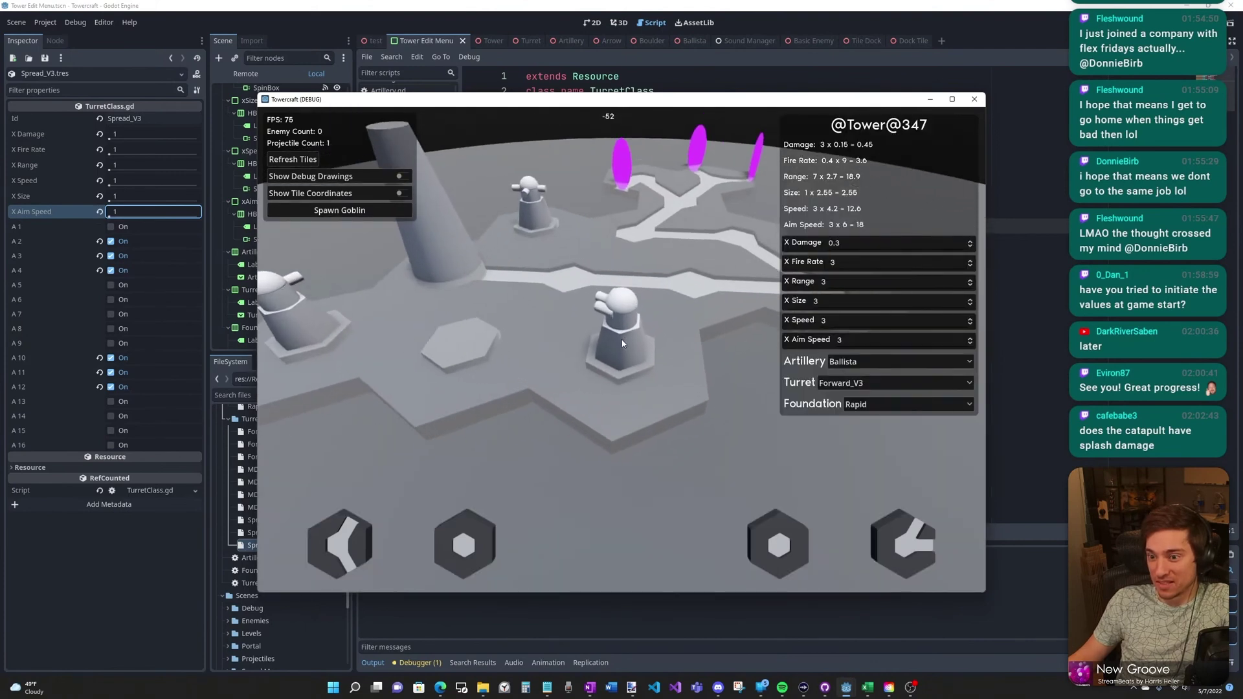
left_click(835, 383)
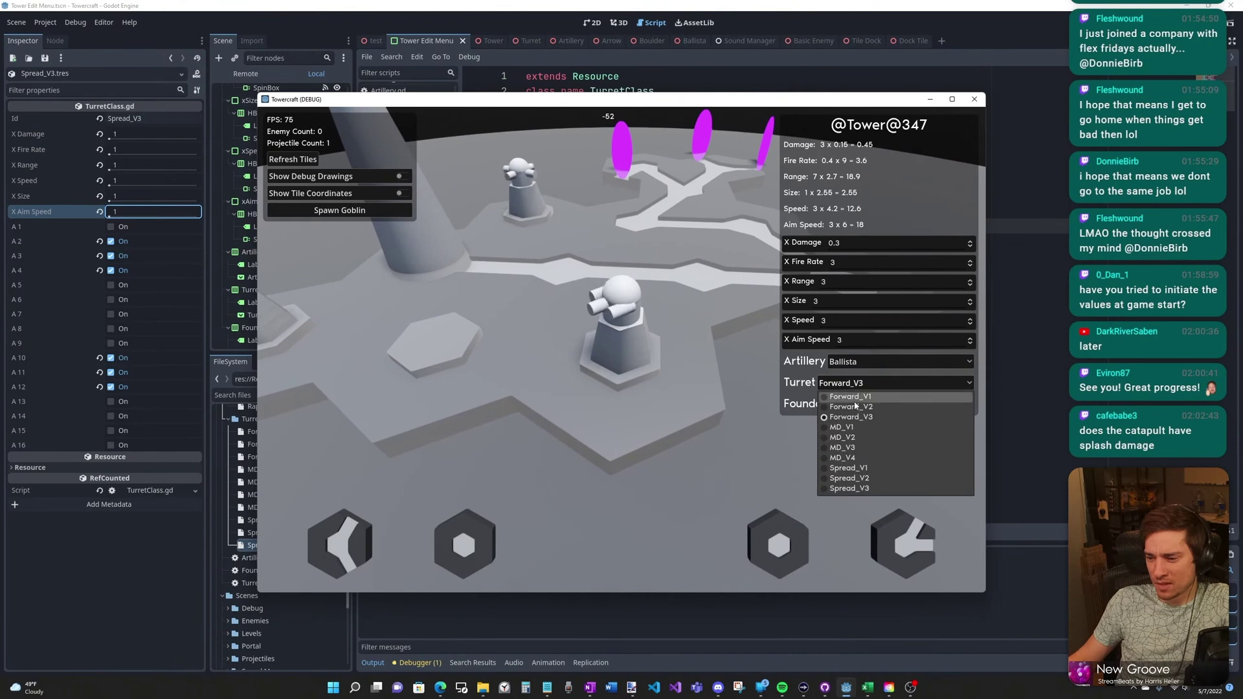
left_click(859, 482)
left_click(850, 381)
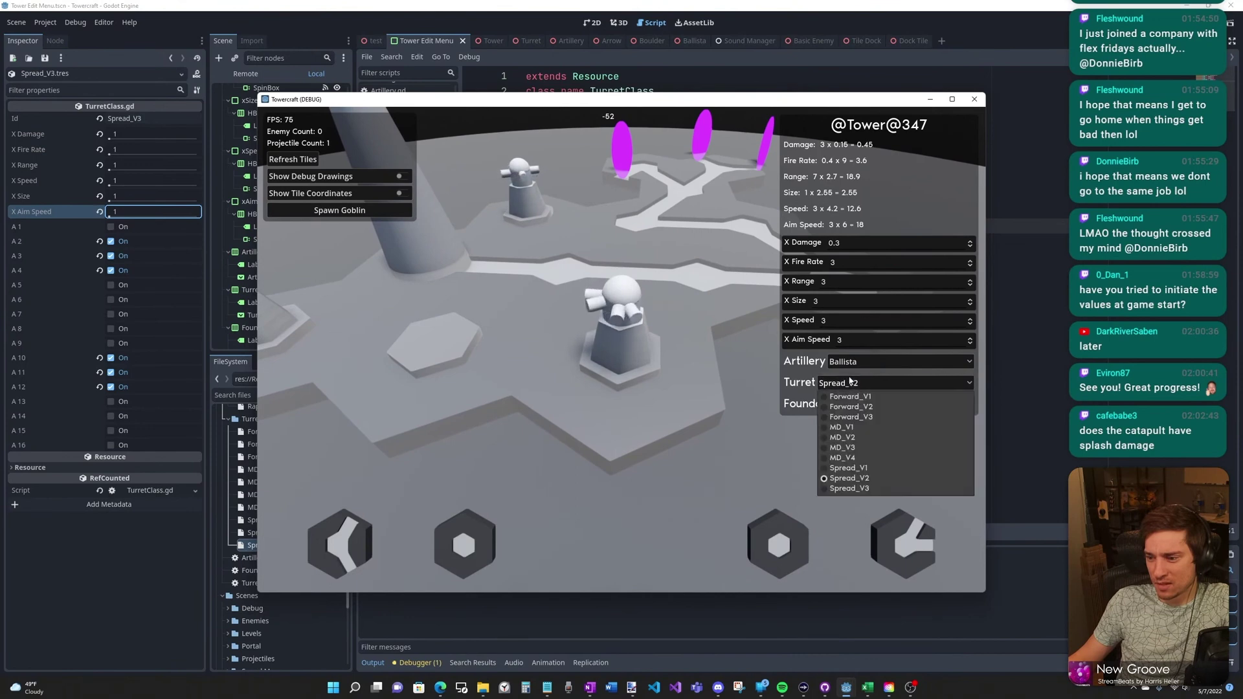
left_click(868, 489)
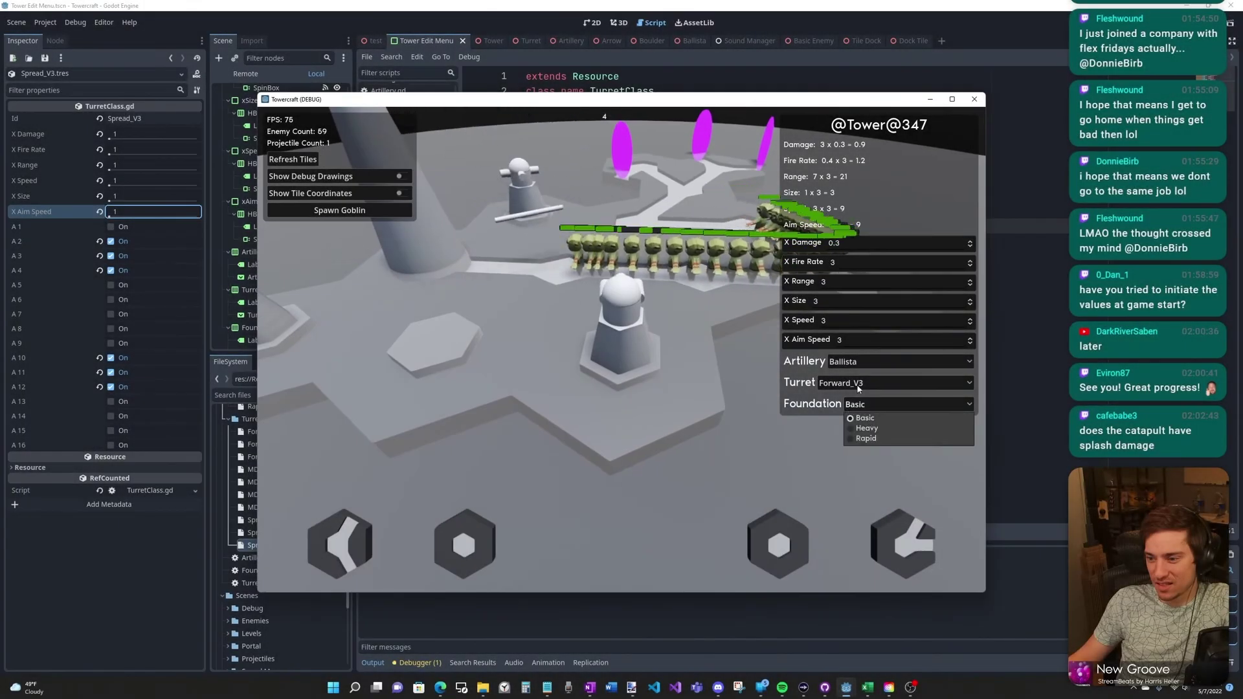
Set the foundation of the foreground Forward_V3 tower to Rapid and close its settings
left_click(862, 438)
left_click(674, 469)
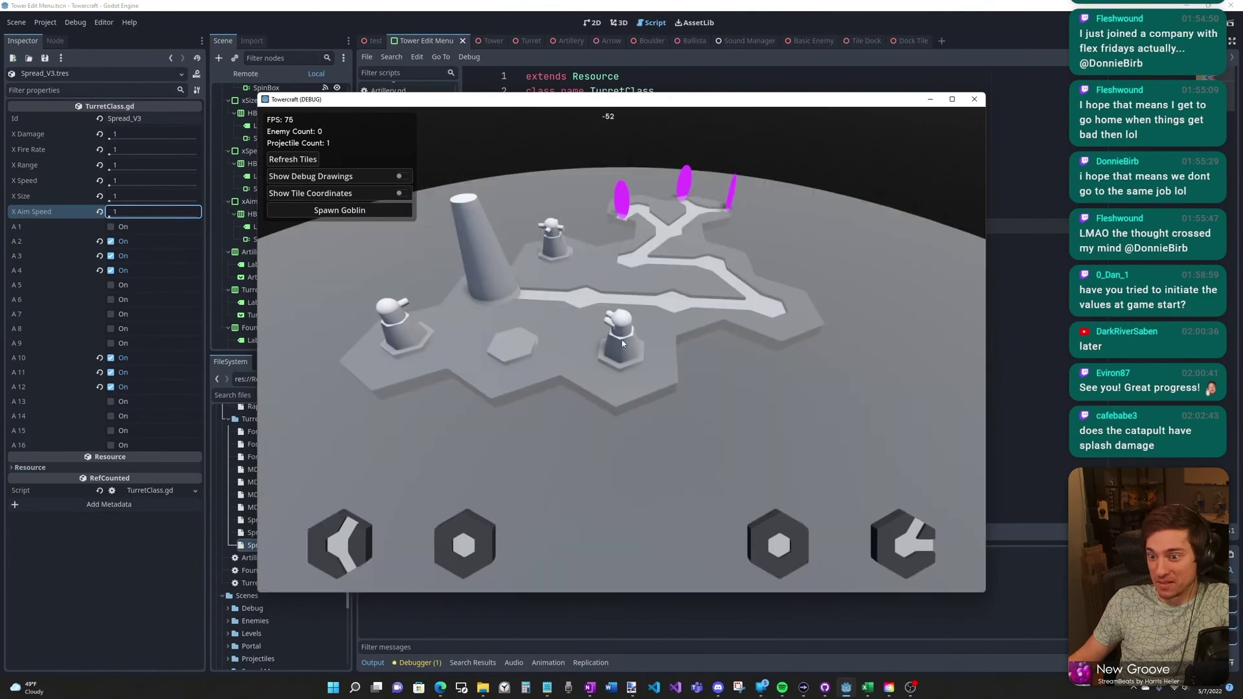
Change the Rapid tower's turret from Forward_V3 through Spread_V2 to Spread_V3, and spawn goblins to test it
left_click(635, 354)
left_click(837, 388)
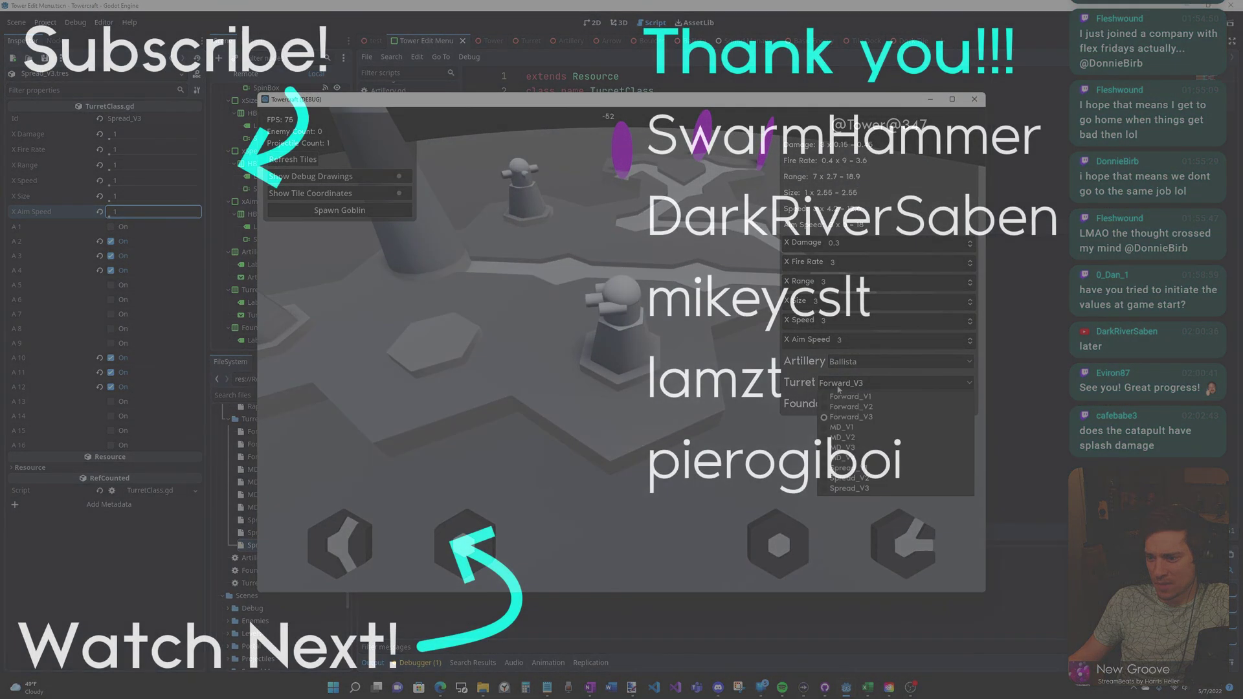
left_click(859, 478)
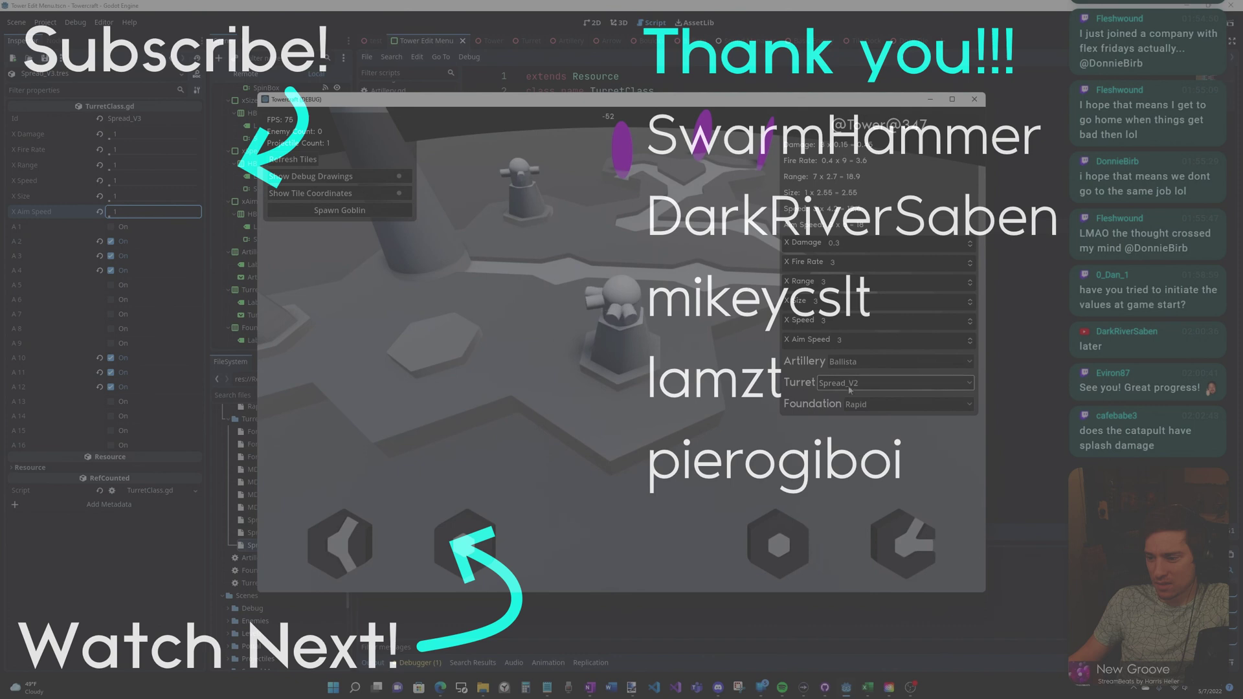
left_click(849, 388)
left_click(861, 490)
left_click(377, 199)
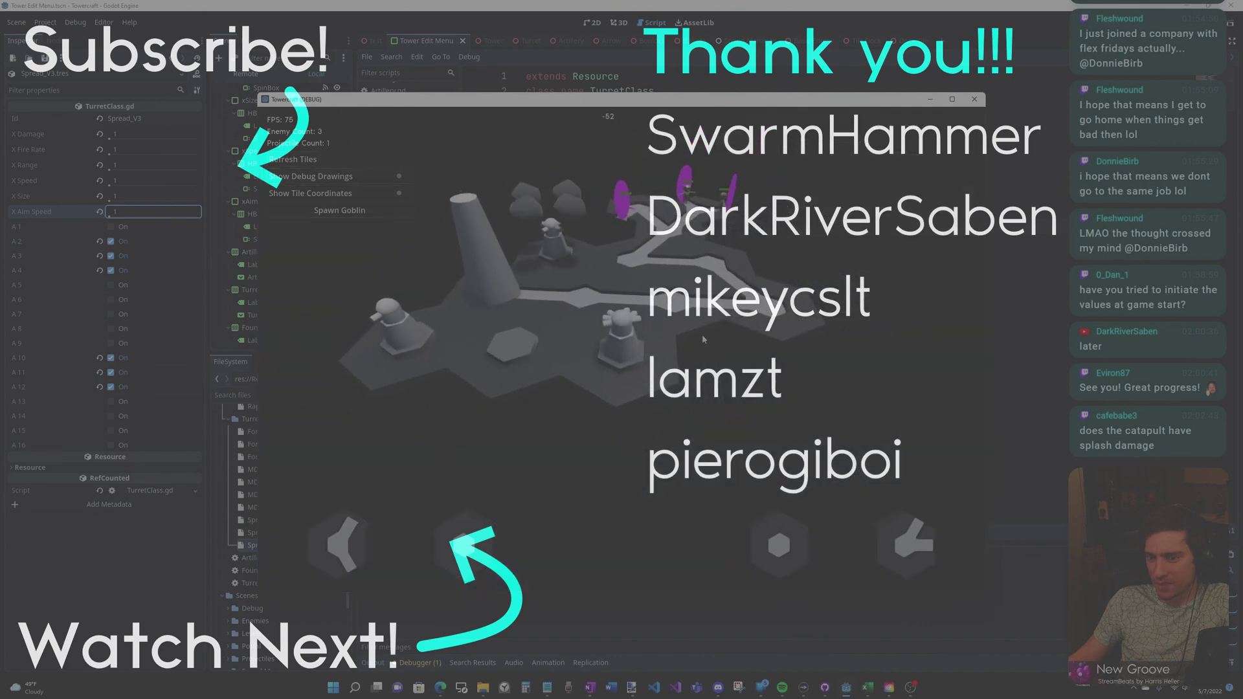